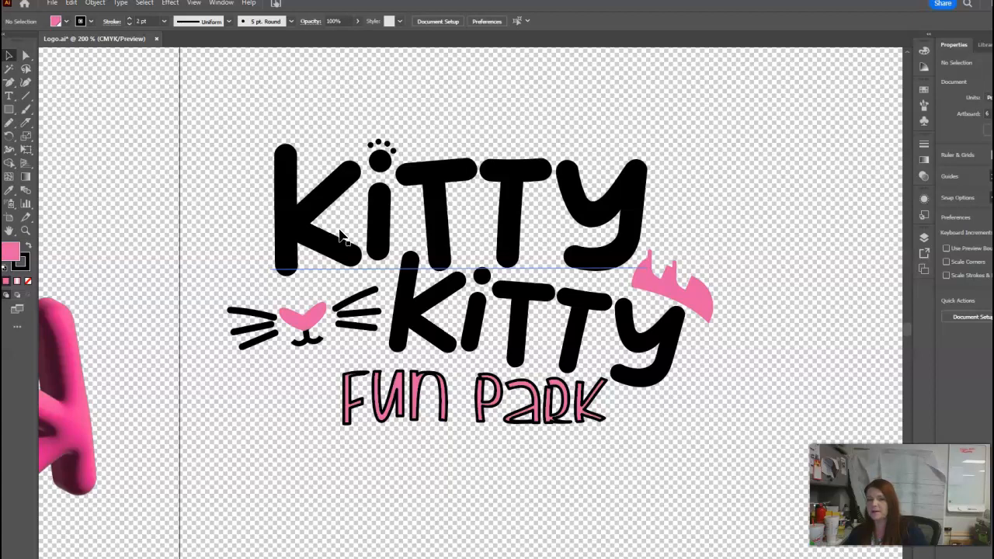
{"action": "scroll", "coordinate": [602, 350], "scroll_direction": "down", "scroll_amount": 1}
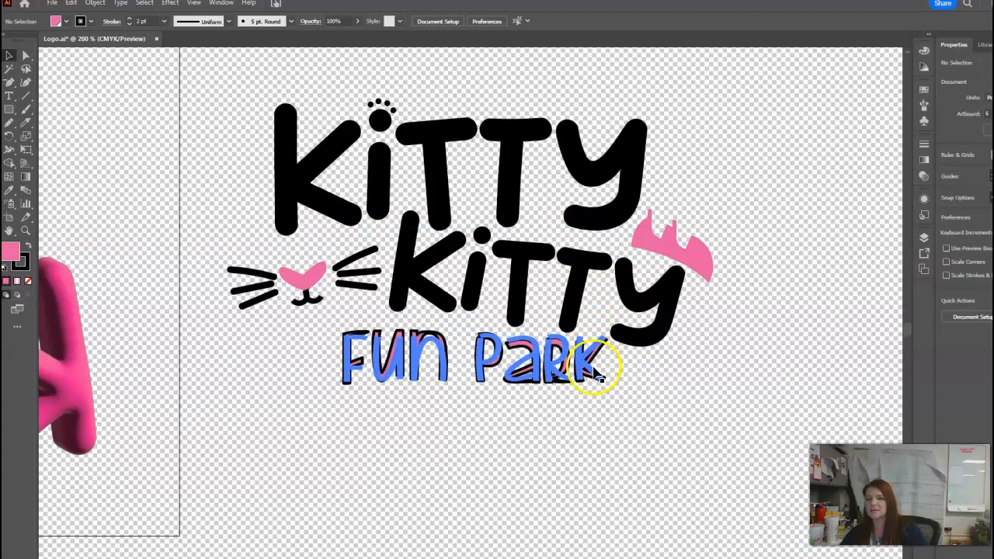
{"action": "scroll", "coordinate": [598, 341], "scroll_direction": "up", "scroll_amount": 1}
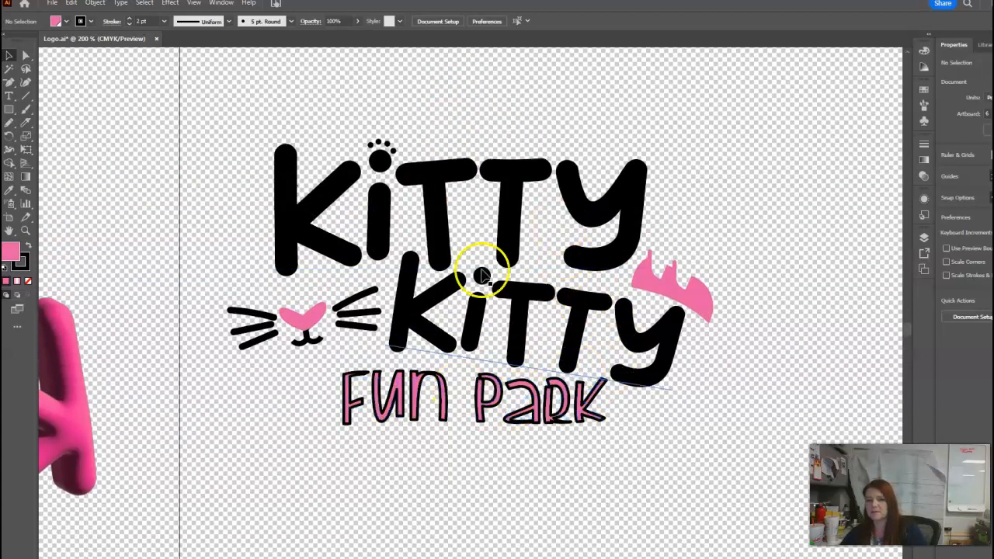
{"action": "left_click", "coordinate": [449, 220]}
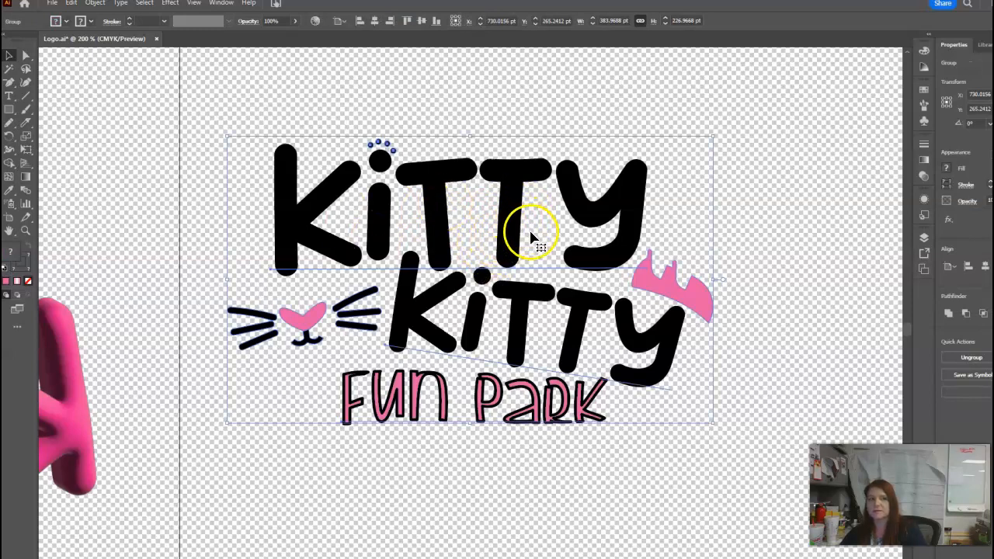
{"action": "double_click", "coordinate": [511, 226]}
{"action": "left_click", "coordinate": [509, 231]}
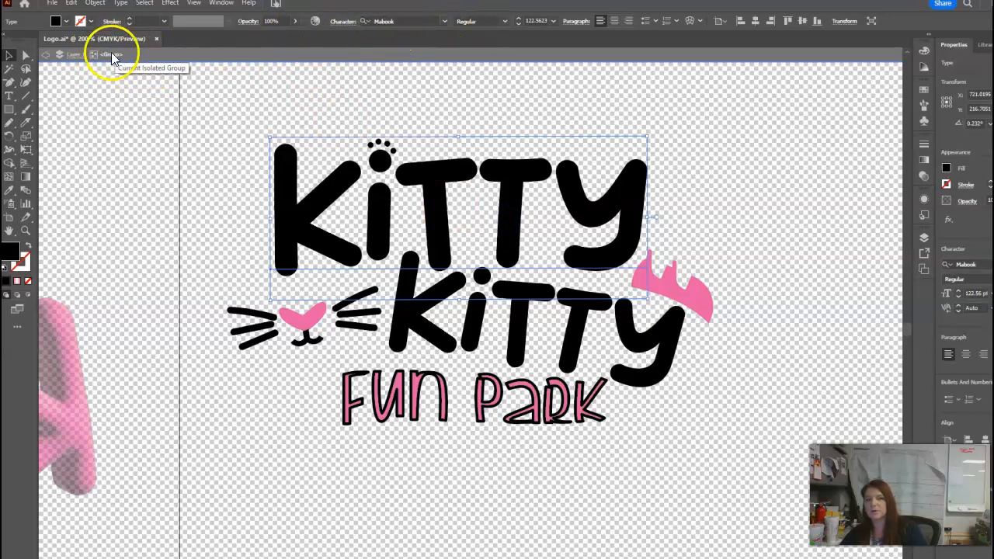
{"action": "left_click", "coordinate": [45, 54]}
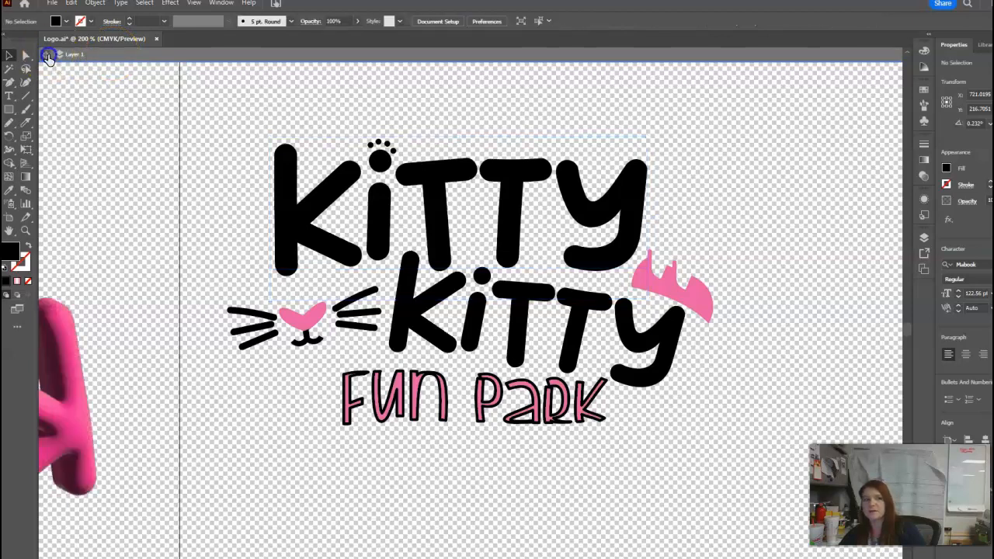
- Ungroup the whole KITTY KITTY FUN PARK logo into its separate parts
{"action": "left_click", "coordinate": [482, 203]}
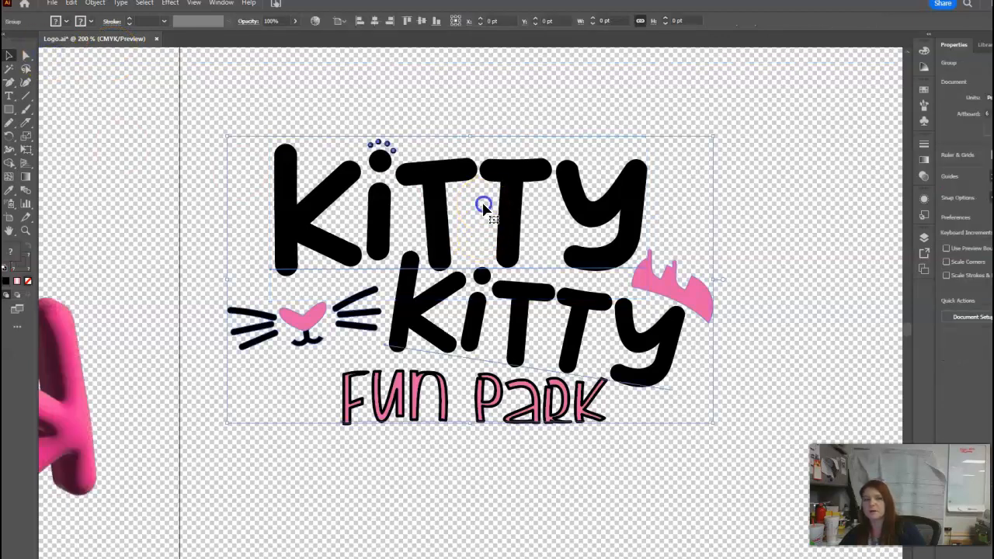
{"action": "right_click", "coordinate": [616, 236]}
{"action": "left_click", "coordinate": [659, 383]}
{"action": "left_click", "coordinate": [815, 290]}
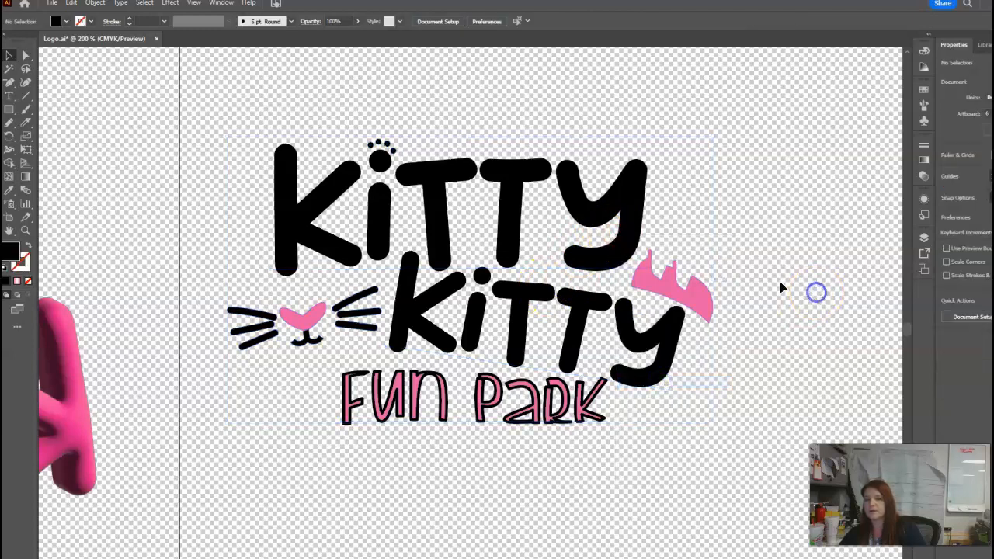
- Examine the logo's separate parts one by one: both KITTY text lines, the crown, the cat face, the FUN PARK text and the paw dots
{"action": "left_click", "coordinate": [521, 248]}
{"action": "left_click", "coordinate": [543, 337]}
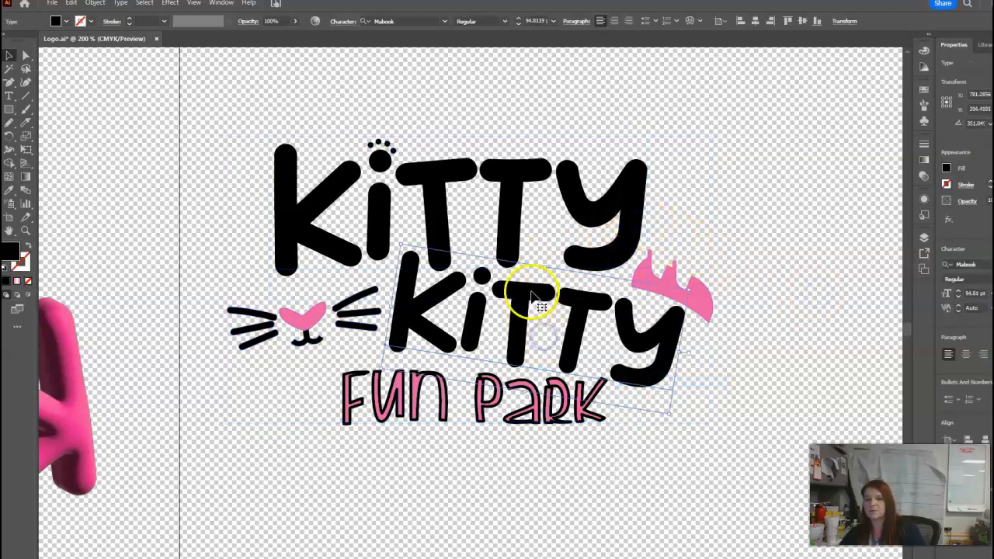
{"action": "left_click", "coordinate": [517, 207]}
{"action": "left_click", "coordinate": [522, 304]}
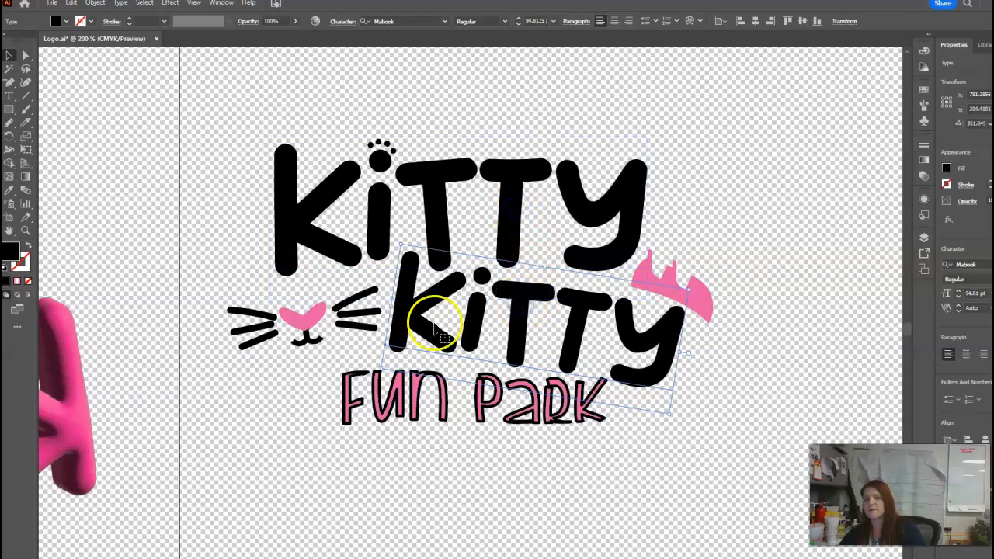
{"action": "left_click", "coordinate": [704, 293]}
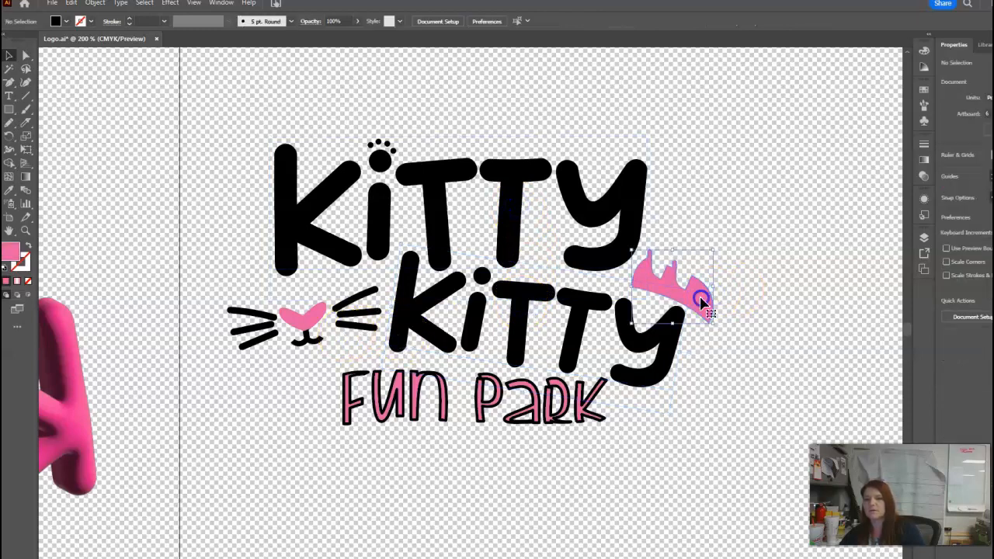
{"action": "left_click", "coordinate": [281, 334]}
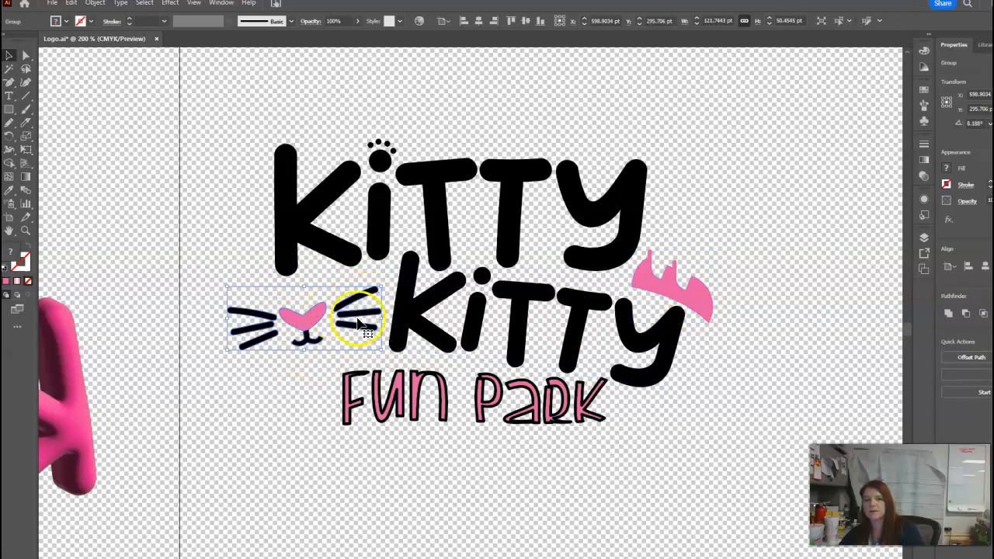
{"action": "left_click", "coordinate": [404, 408]}
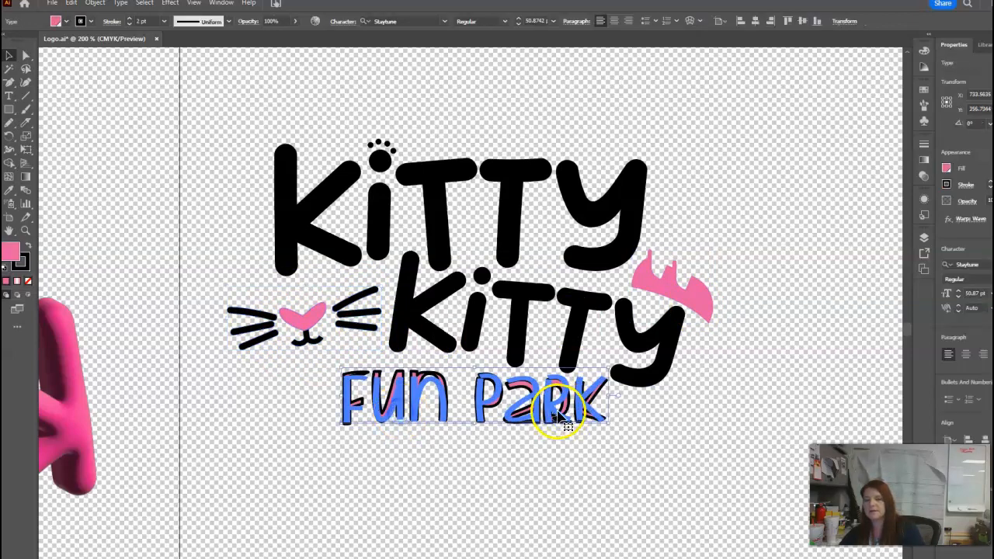
{"action": "left_click", "coordinate": [657, 414]}
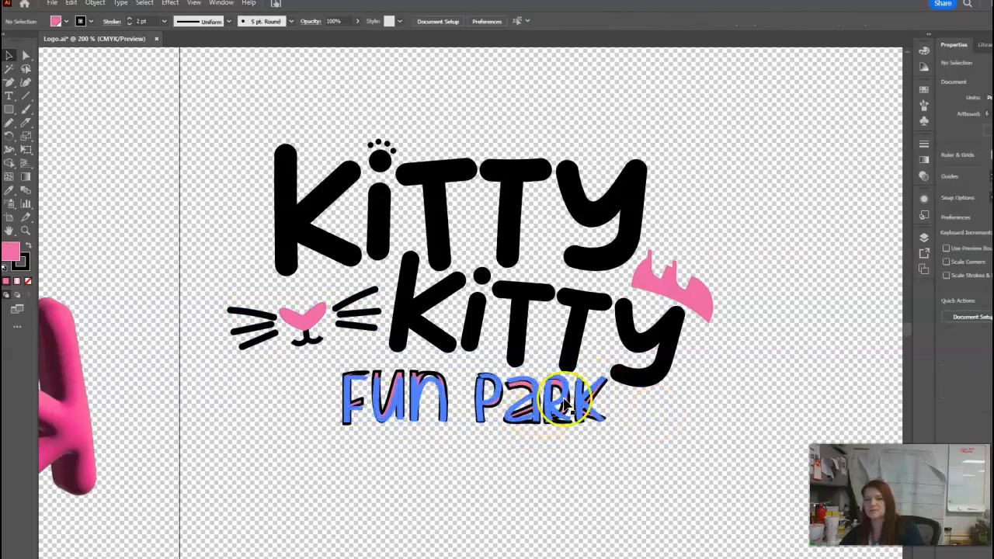
{"action": "left_click", "coordinate": [534, 409]}
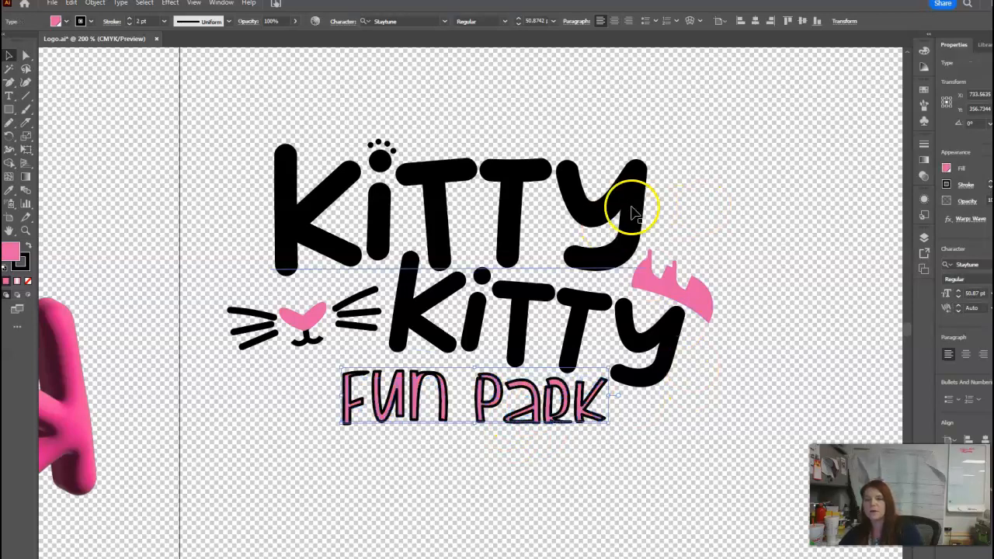
{"action": "left_click", "coordinate": [628, 211]}
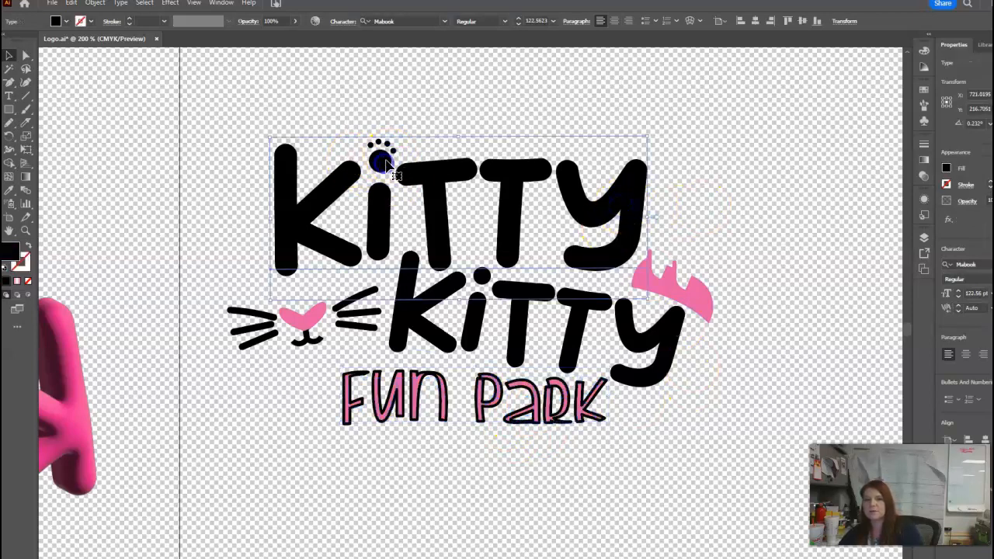
{"action": "left_click", "coordinate": [378, 147]}
{"action": "left_click", "coordinate": [726, 289]}
{"action": "left_click", "coordinate": [506, 251]}
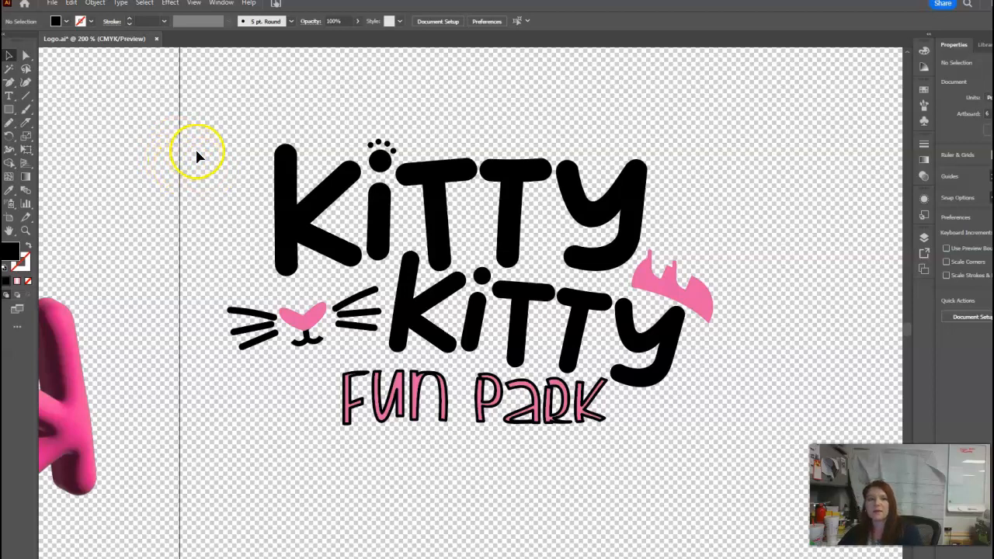
- Select all parts of the logo and group them
{"action": "key", "text": "ctrl+a"}
{"action": "scroll", "coordinate": [755, 466], "scroll_direction": "down", "scroll_amount": 3}
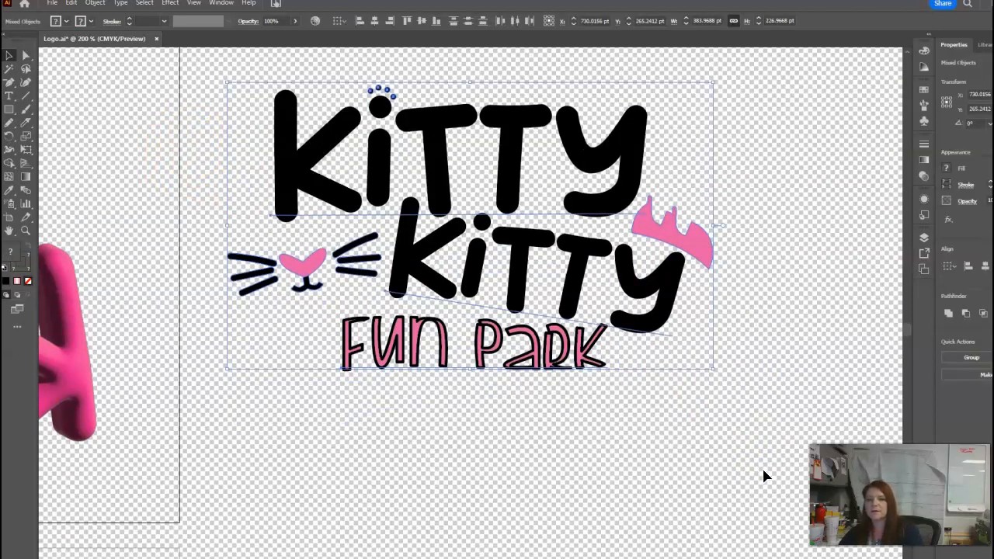
{"action": "right_click", "coordinate": [662, 256]}
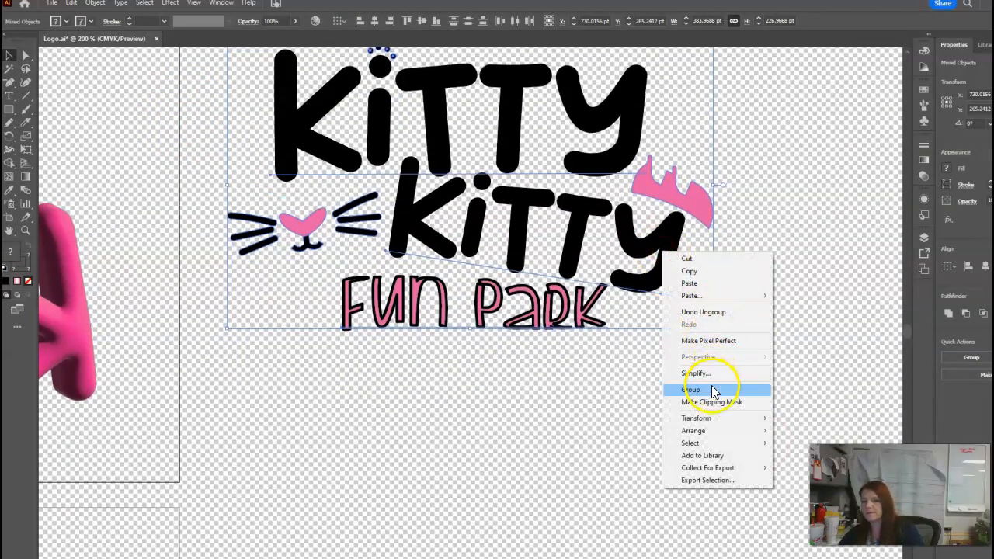
{"action": "left_click", "coordinate": [715, 388]}
{"action": "scroll", "coordinate": [710, 426], "scroll_direction": "down", "scroll_amount": 1}
{"action": "scroll", "coordinate": [710, 427], "scroll_direction": "up", "scroll_amount": 1}
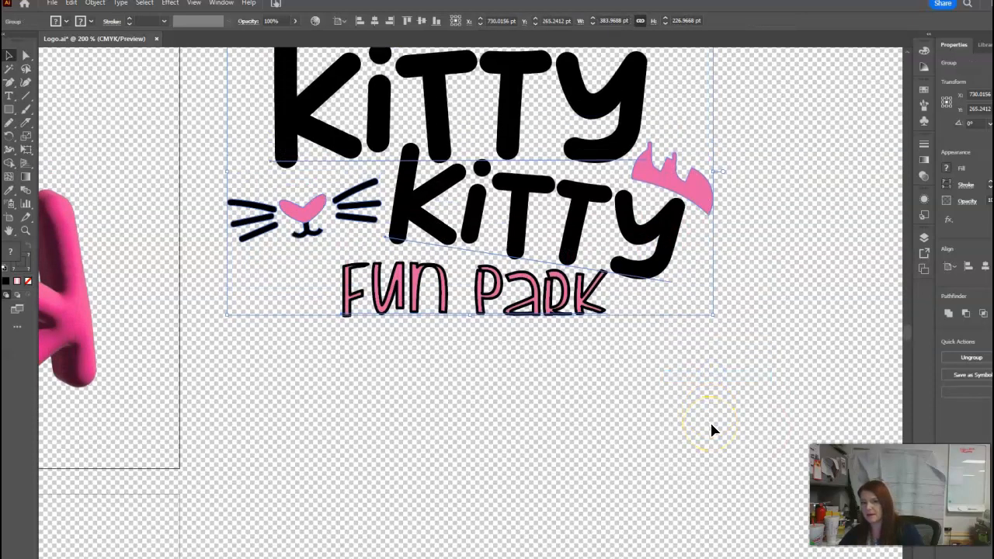
- Duplicate the logo group and place the copy below the original, at about X 798 pt, Y 563 pt
{"action": "left_click", "coordinate": [11, 56]}
{"action": "left_click_drag", "start_coordinate": [676, 242], "coordinate": [666, 511]}
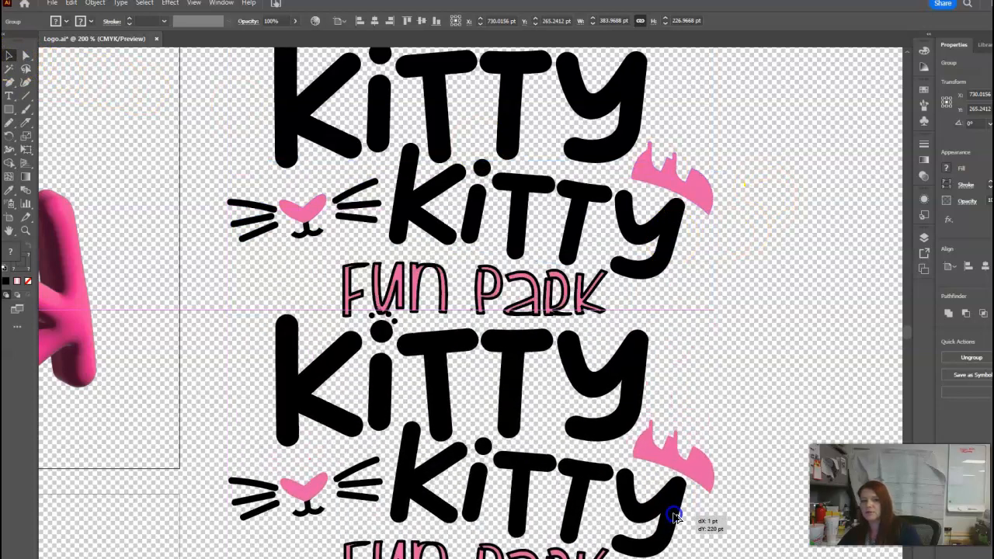
{"action": "scroll", "coordinate": [739, 492], "scroll_direction": "down", "scroll_amount": 4}
{"action": "left_click_drag", "start_coordinate": [680, 342], "coordinate": [758, 455]}
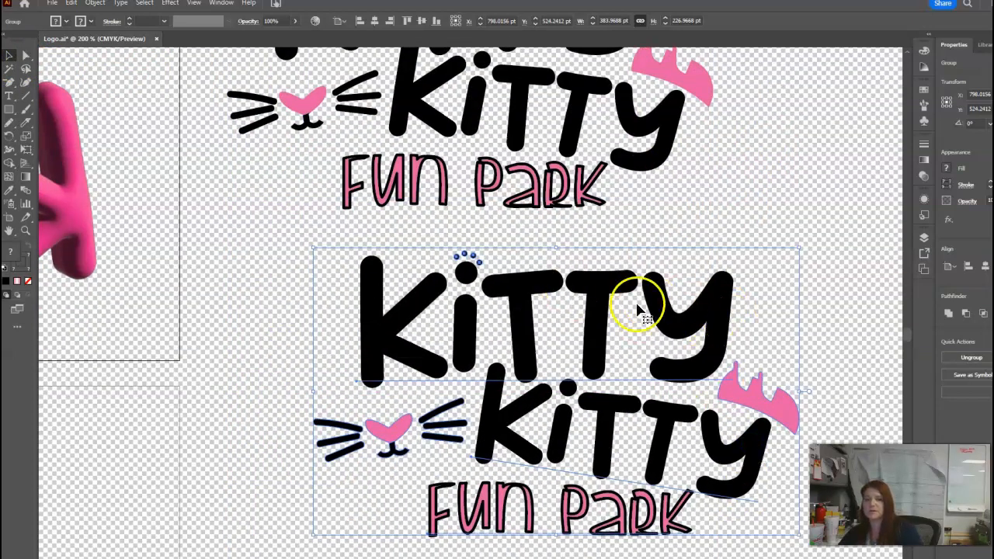
{"action": "scroll", "coordinate": [621, 349], "scroll_direction": "down", "scroll_amount": 2}
{"action": "scroll", "coordinate": [628, 355], "scroll_direction": "down", "scroll_amount": 1}
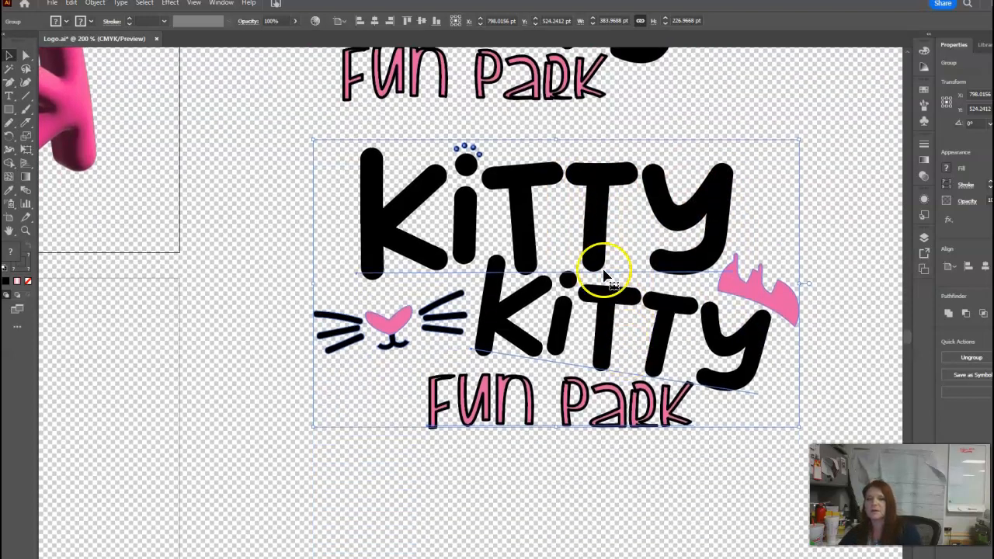
{"action": "left_click_drag", "start_coordinate": [588, 236], "coordinate": [590, 291]}
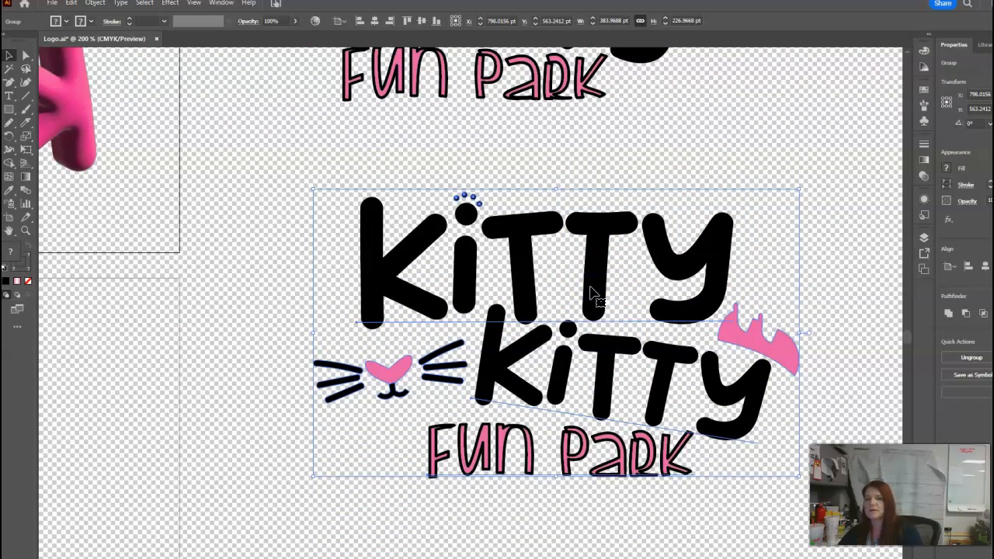
{"action": "left_click", "coordinate": [95, 3]}
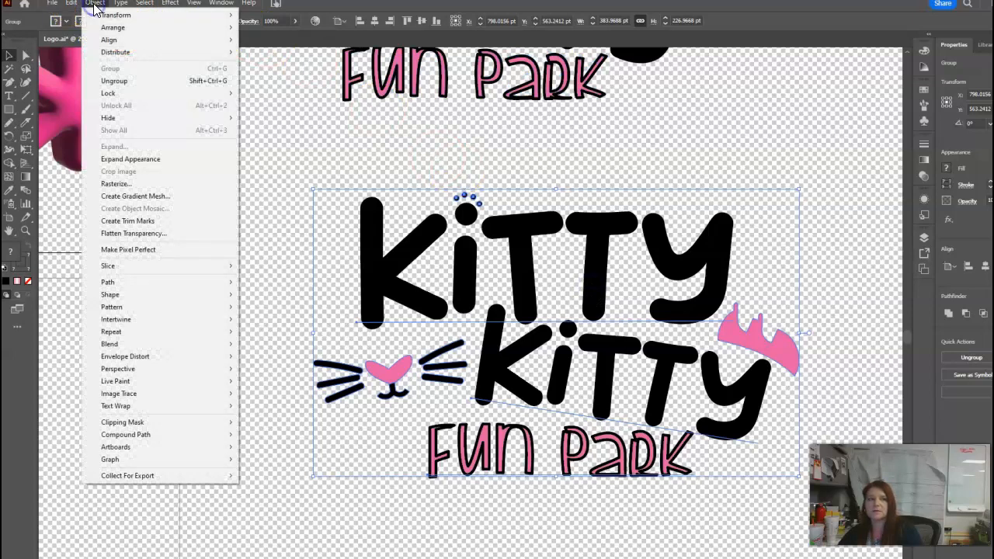
{"action": "mouse_move", "coordinate": [173, 284]}
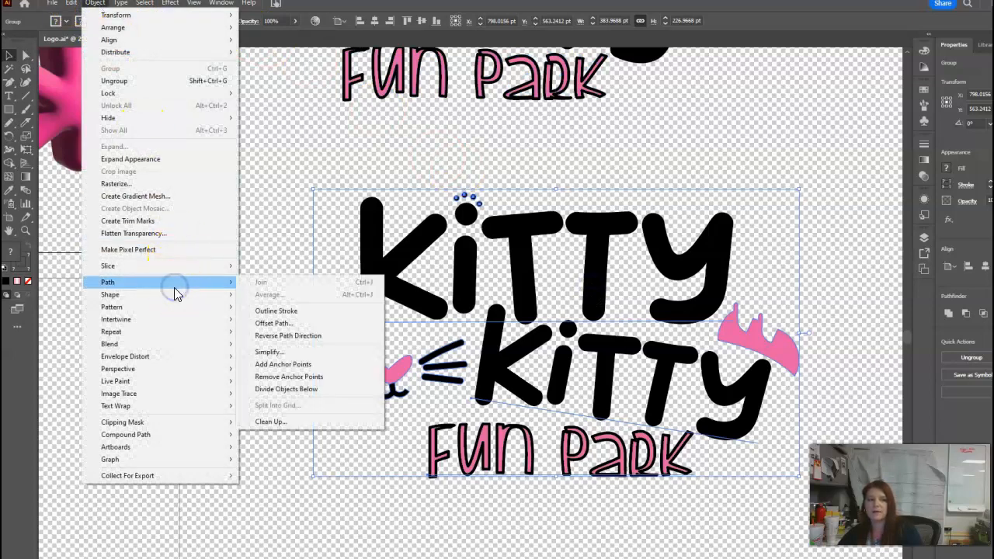
{"action": "left_click", "coordinate": [330, 323]}
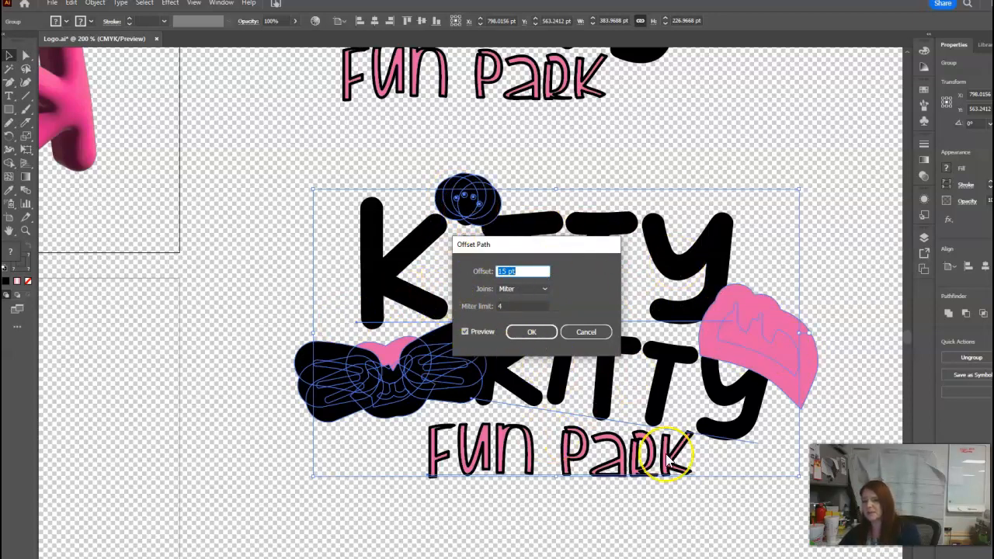
{"action": "left_click", "coordinate": [588, 331]}
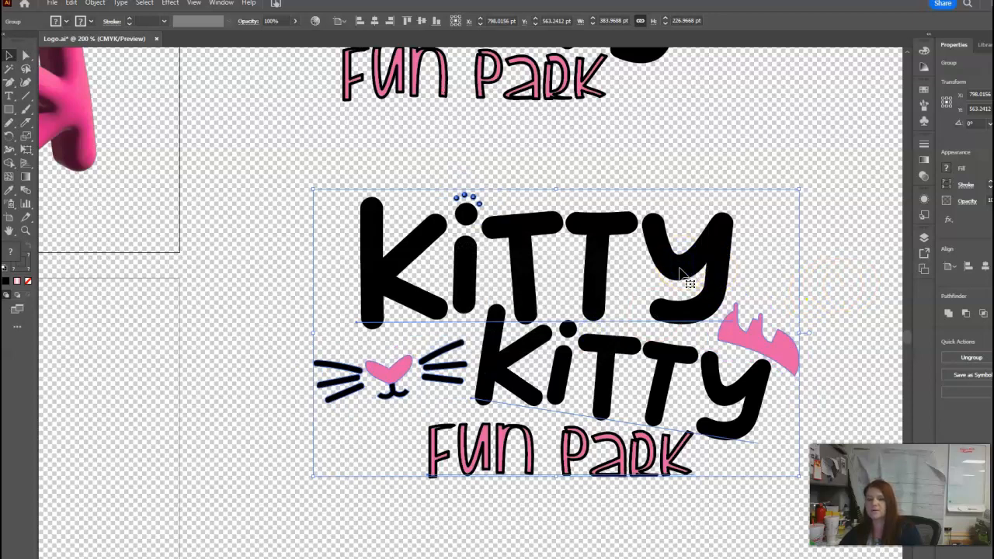
- Ungroup the duplicated logo and clear the selection
{"action": "right_click", "coordinate": [681, 274]}
{"action": "left_click", "coordinate": [710, 412]}
{"action": "left_click", "coordinate": [803, 337]}
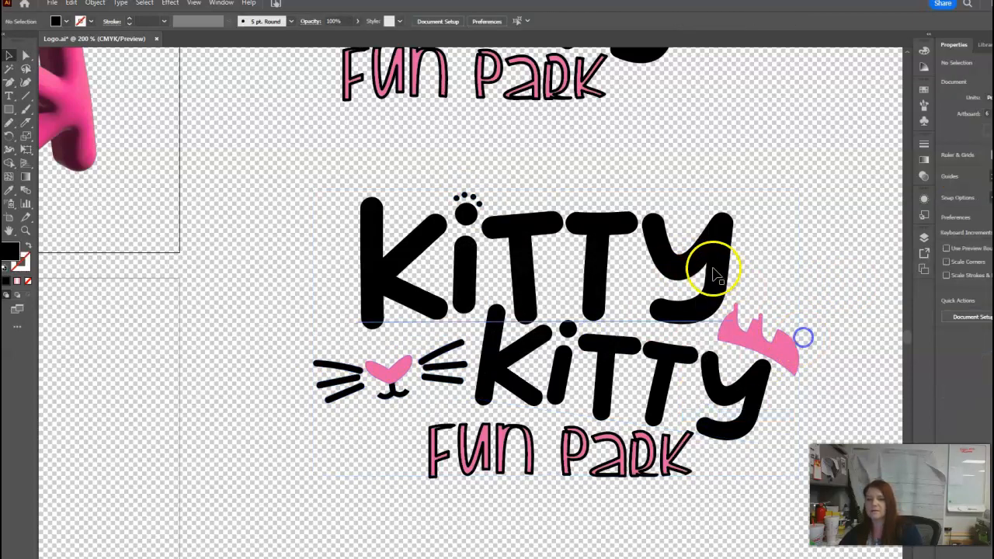
- Convert both KITTY text lines of the duplicated logo to outlines
{"action": "left_click", "coordinate": [715, 271]}
{"action": "right_click", "coordinate": [714, 250]}
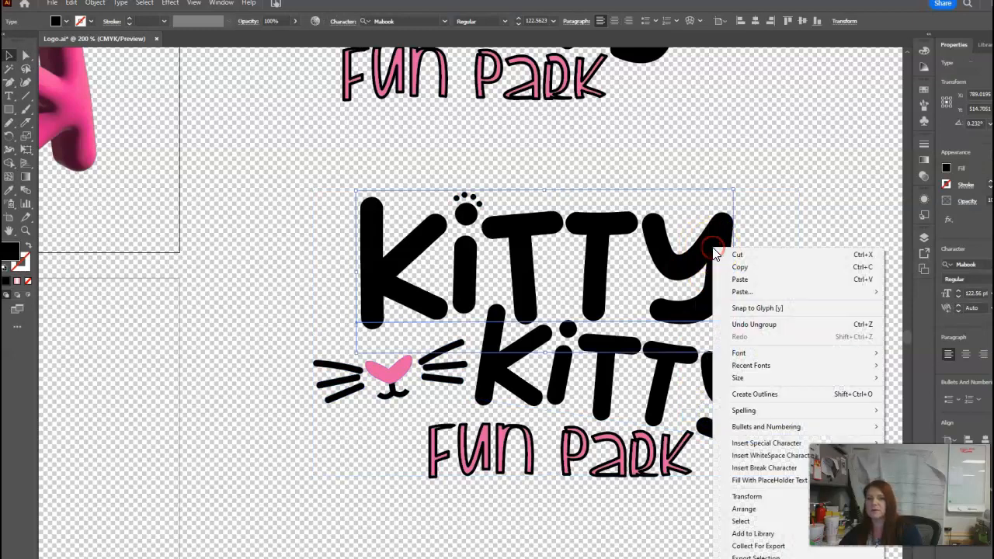
{"action": "left_click", "coordinate": [752, 394]}
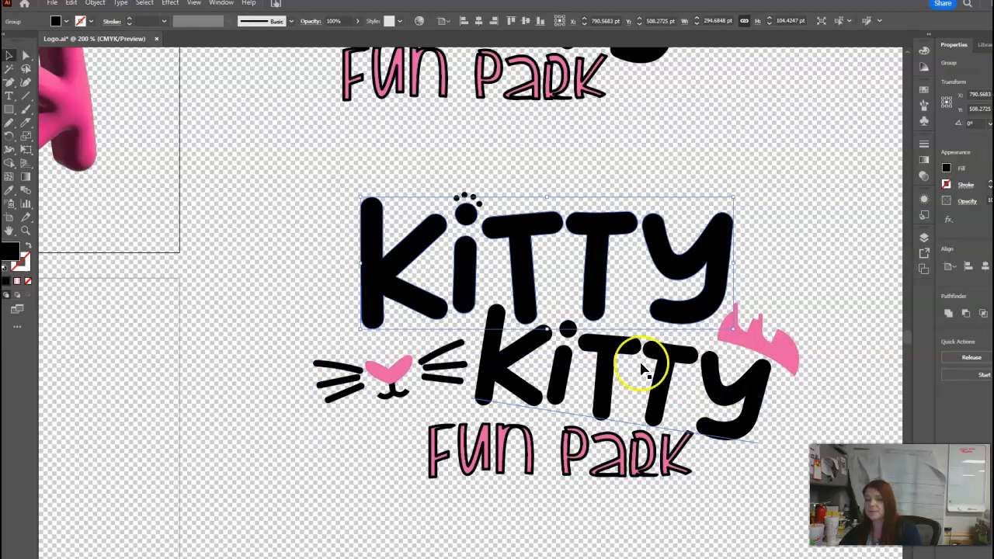
{"action": "right_click", "coordinate": [610, 365]}
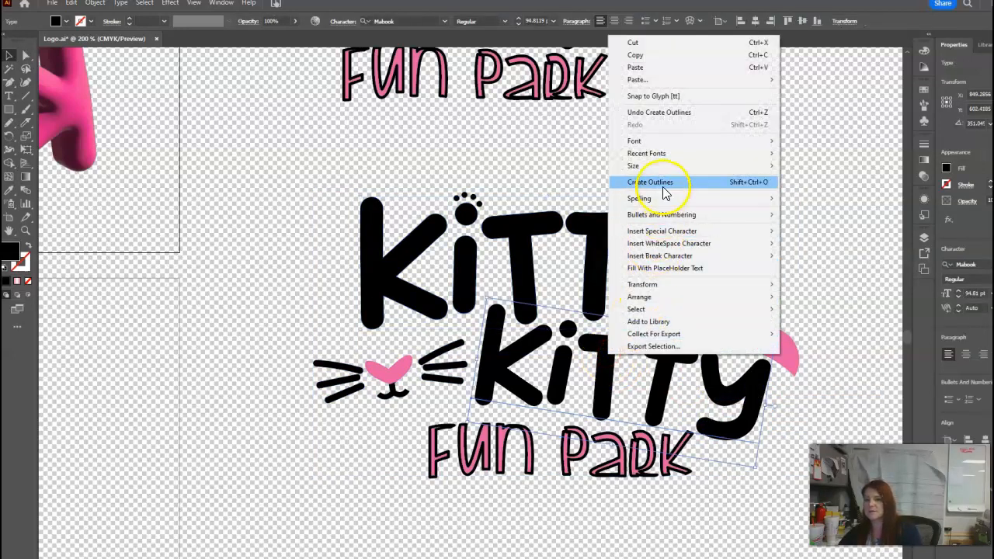
{"action": "left_click", "coordinate": [662, 186]}
{"action": "left_click", "coordinate": [812, 281]}
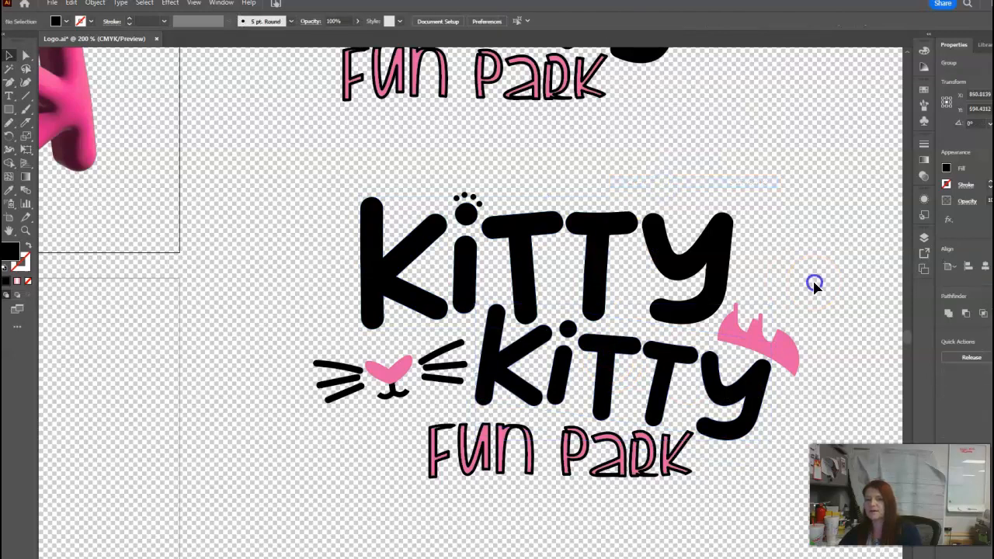
- Expand the appearance of the warped FUN PARK text in the duplicated logo
{"action": "left_click", "coordinate": [627, 463]}
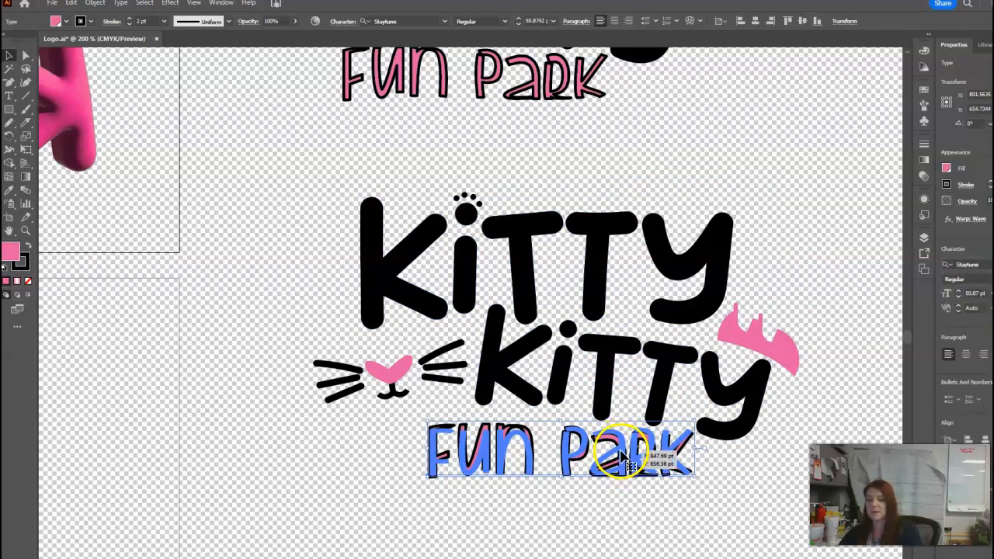
{"action": "left_click", "coordinate": [95, 3]}
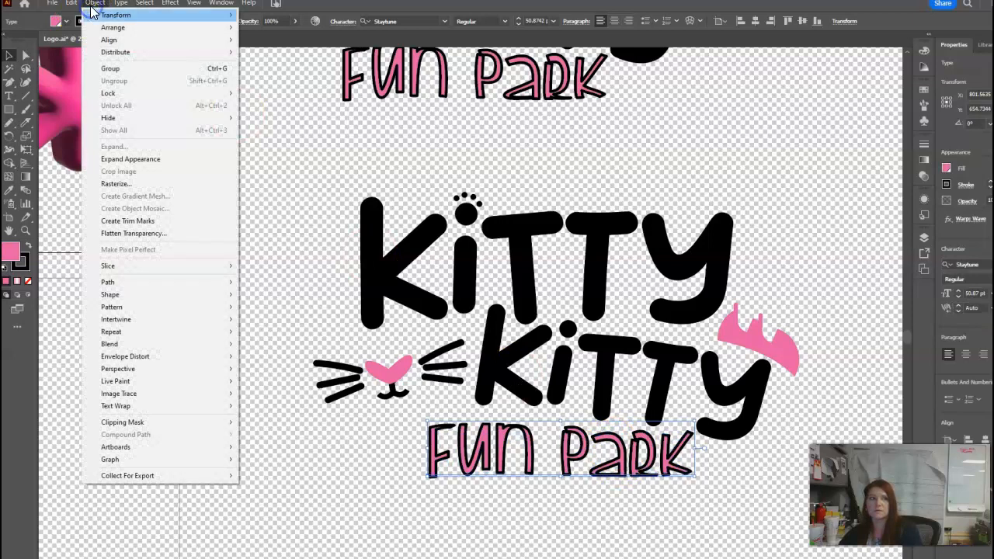
{"action": "left_click", "coordinate": [136, 160]}
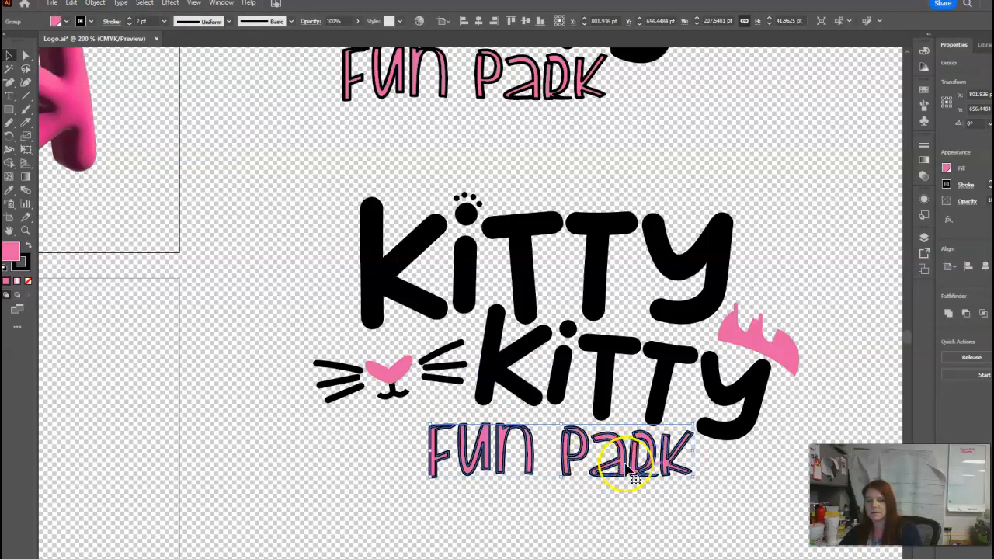
- Compare the original and duplicated logos in outline view to check that the duplicate's text is converted to shapes, and return to preview
{"action": "left_click", "coordinate": [780, 475]}
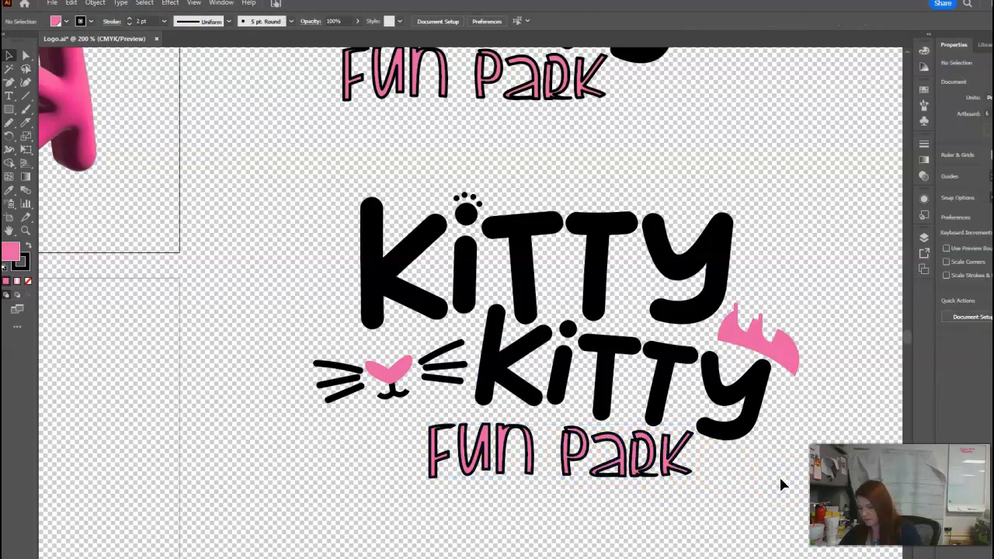
{"action": "key", "text": "ctrl+y"}
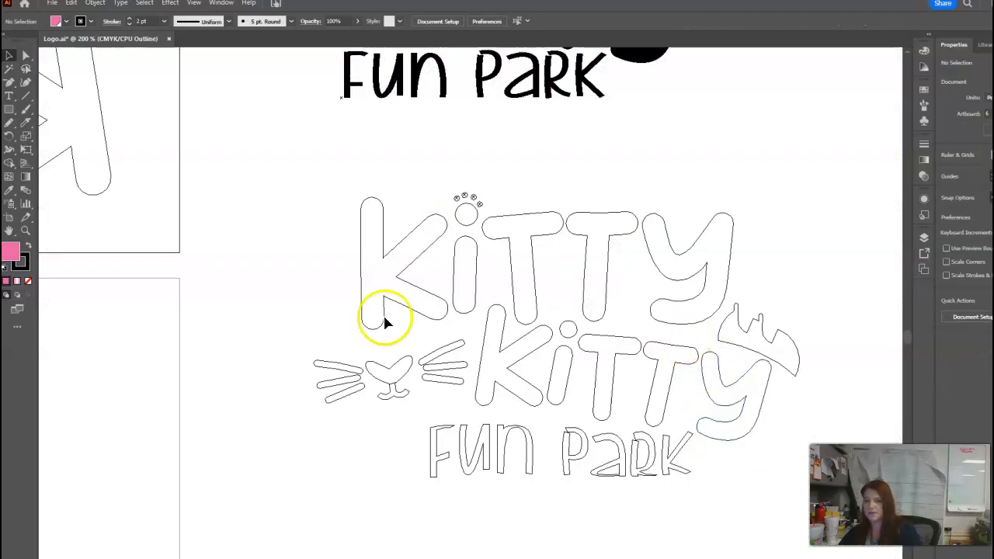
{"action": "scroll", "coordinate": [656, 374], "scroll_direction": "up", "scroll_amount": 1}
{"action": "scroll", "coordinate": [656, 374], "scroll_direction": "up", "scroll_amount": 3}
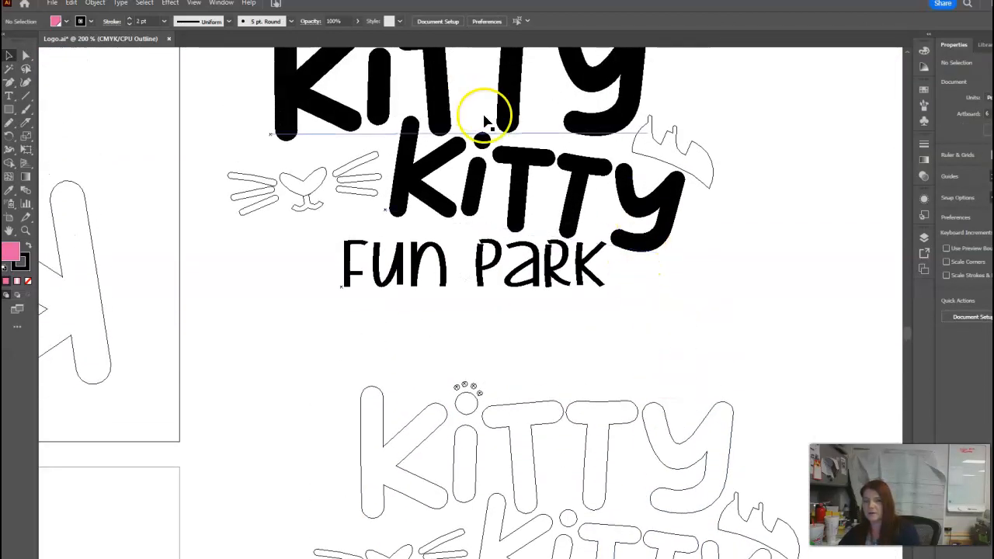
{"action": "scroll", "coordinate": [631, 365], "scroll_direction": "down", "scroll_amount": 4}
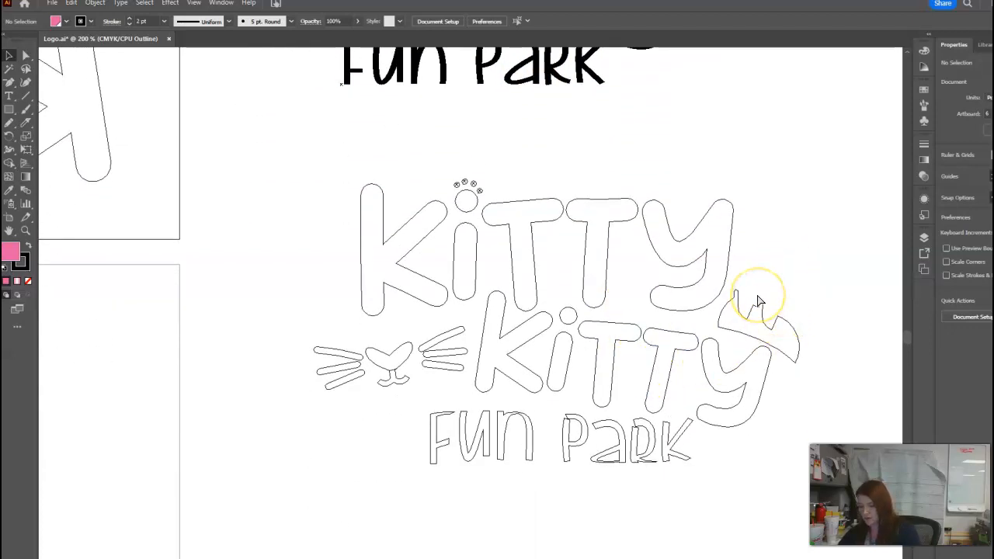
{"action": "key", "text": "ctrl+y"}
- Select every part of the duplicated logo and combine the parts into one group
{"action": "left_click", "coordinate": [592, 279]}
{"action": "left_click", "coordinate": [657, 377]}
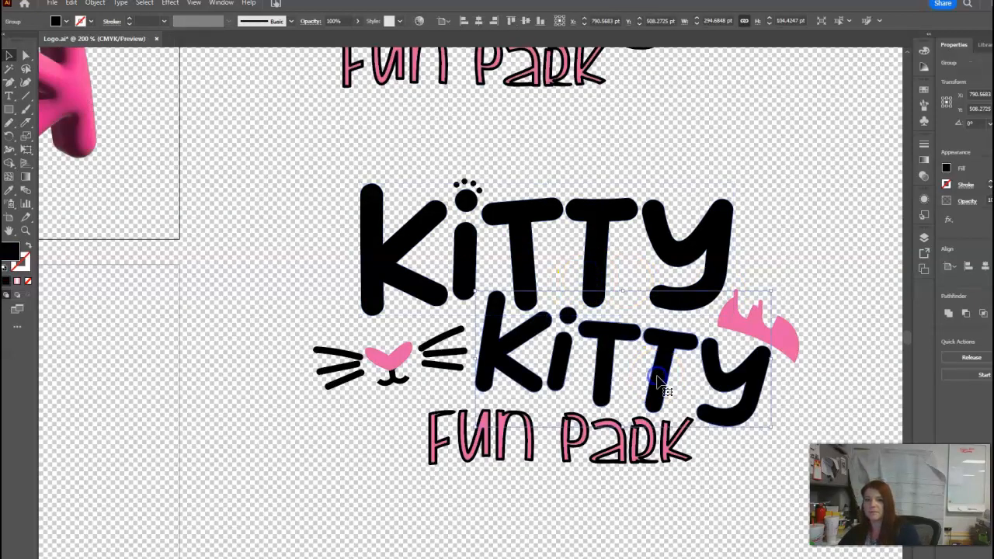
{"action": "left_click_drag", "start_coordinate": [260, 186], "coordinate": [804, 500]}
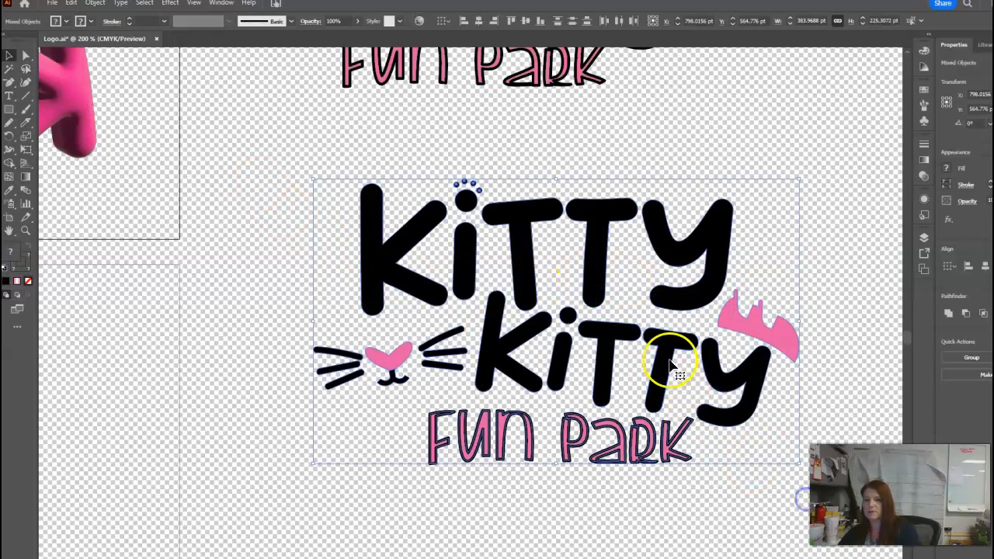
{"action": "right_click", "coordinate": [673, 369]}
{"action": "left_click", "coordinate": [713, 497]}
{"action": "left_click", "coordinate": [823, 304]}
{"action": "left_click", "coordinate": [713, 256]}
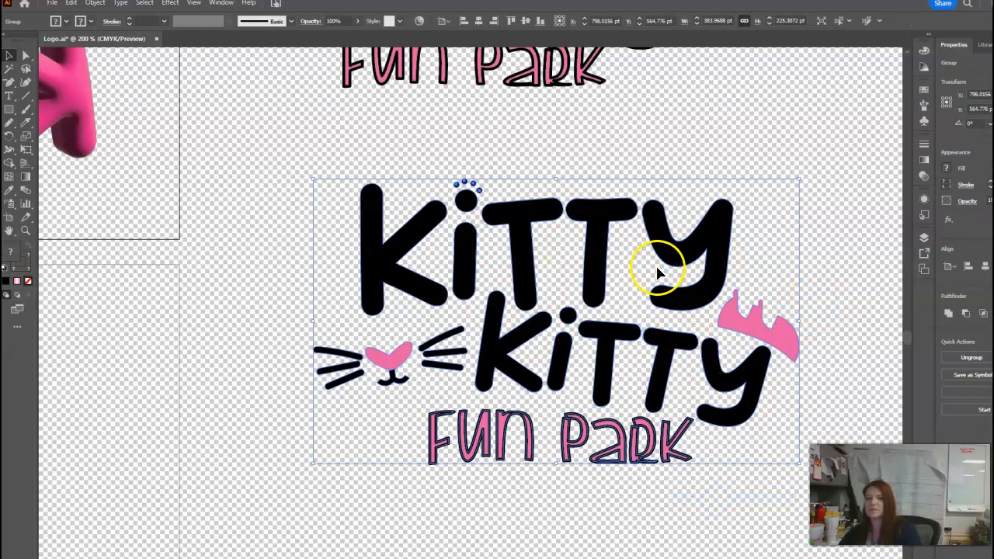
- Offset the grouped logo's paths by 25 pt with miter joins and unite the offset shapes into one solid shape
{"action": "left_click", "coordinate": [95, 3]}
{"action": "mouse_move", "coordinate": [167, 282]}
{"action": "left_click", "coordinate": [289, 325]}
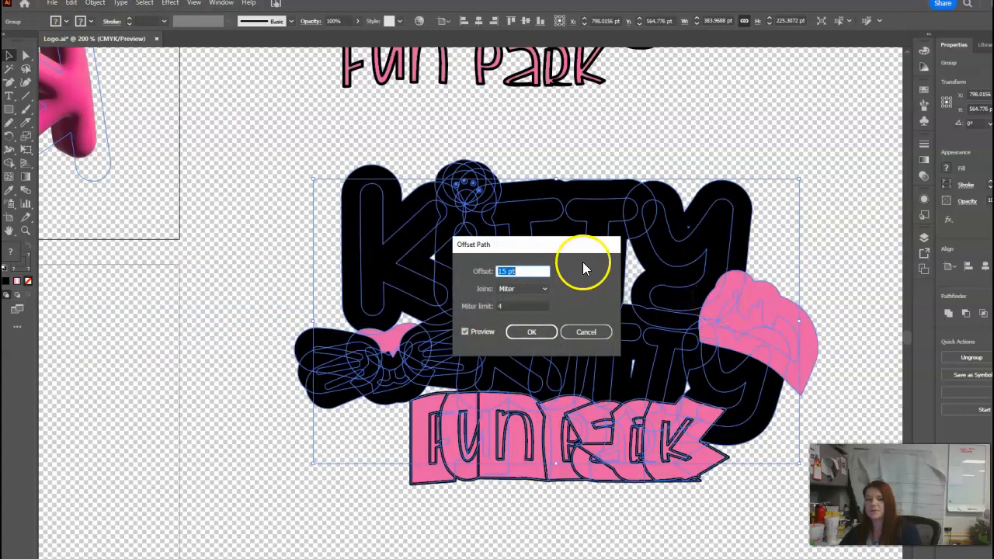
{"action": "left_click_drag", "start_coordinate": [577, 244], "coordinate": [853, 98]}
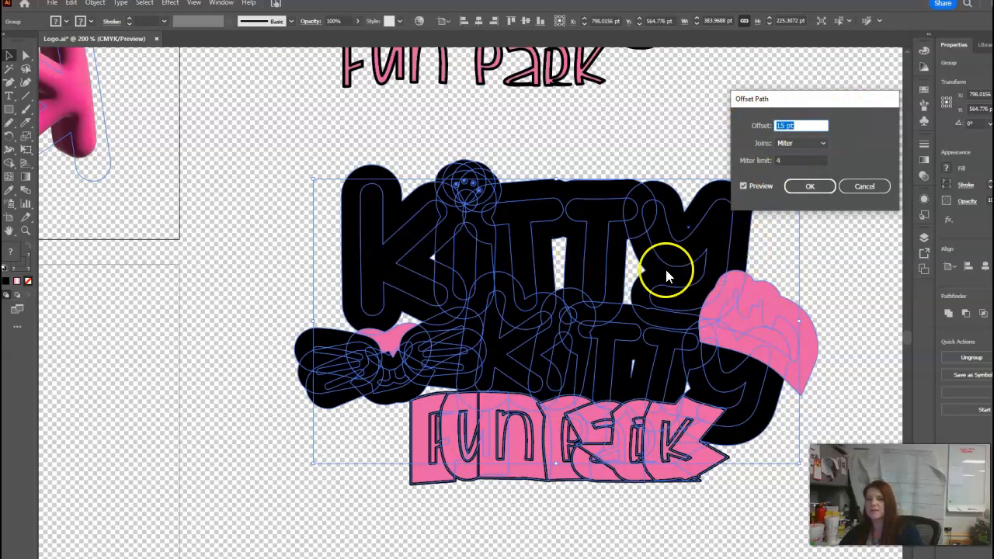
{"action": "left_click", "coordinate": [771, 127]}
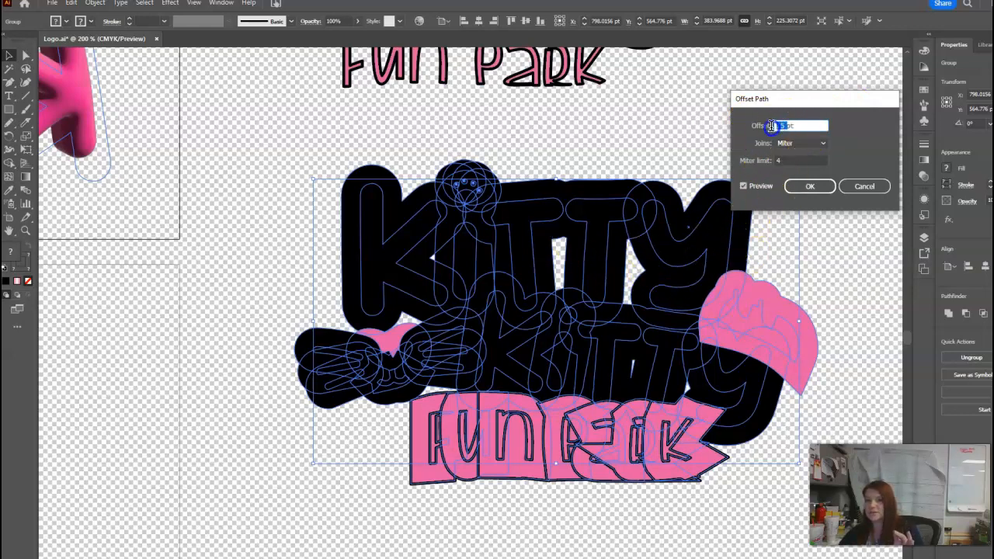
{"action": "left_click", "coordinate": [800, 161]}
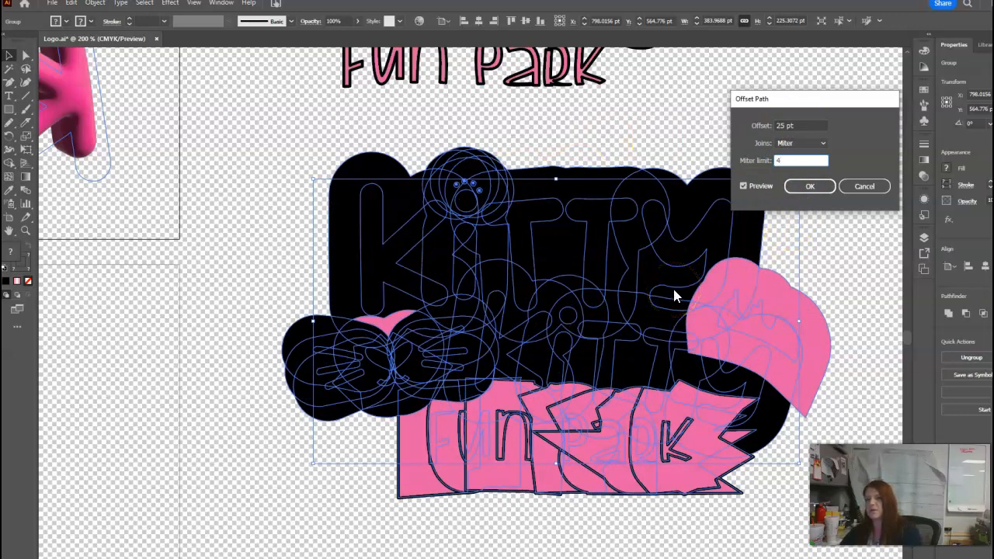
{"action": "left_click", "coordinate": [808, 188]}
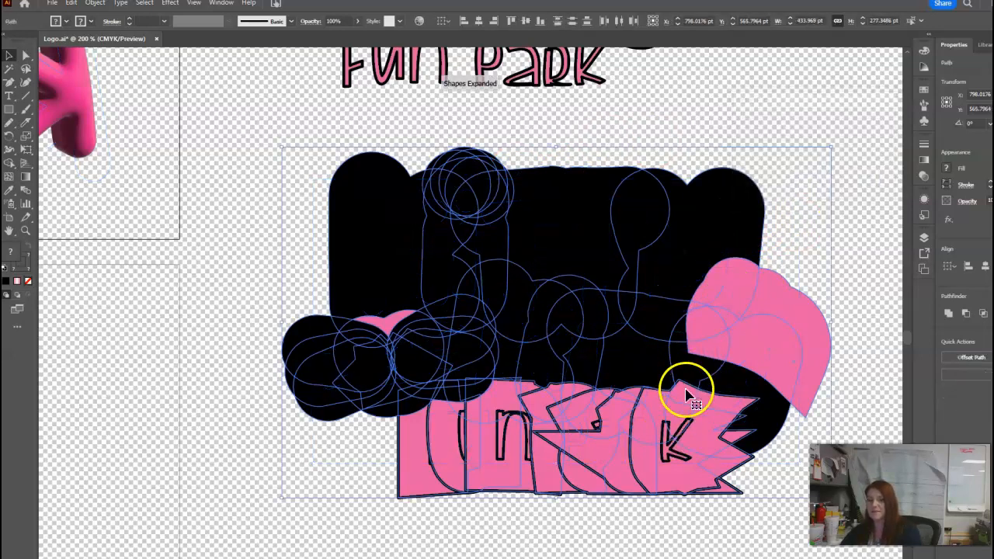
{"action": "left_click", "coordinate": [949, 313]}
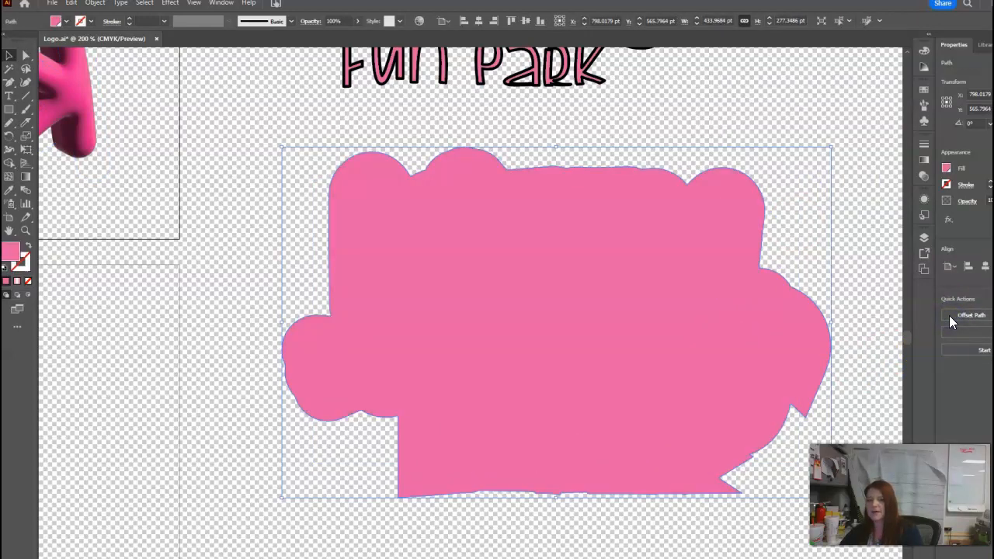
- Move the united shape up over the original logo and send it to the back
{"action": "scroll", "coordinate": [677, 382], "scroll_direction": "up", "scroll_amount": 5}
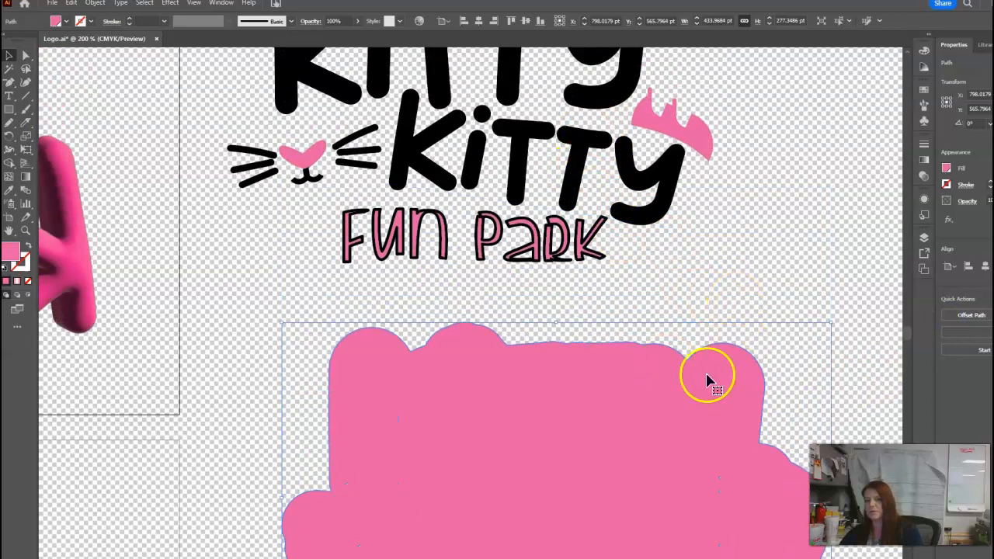
{"action": "scroll", "coordinate": [681, 376], "scroll_direction": "up", "scroll_amount": 3}
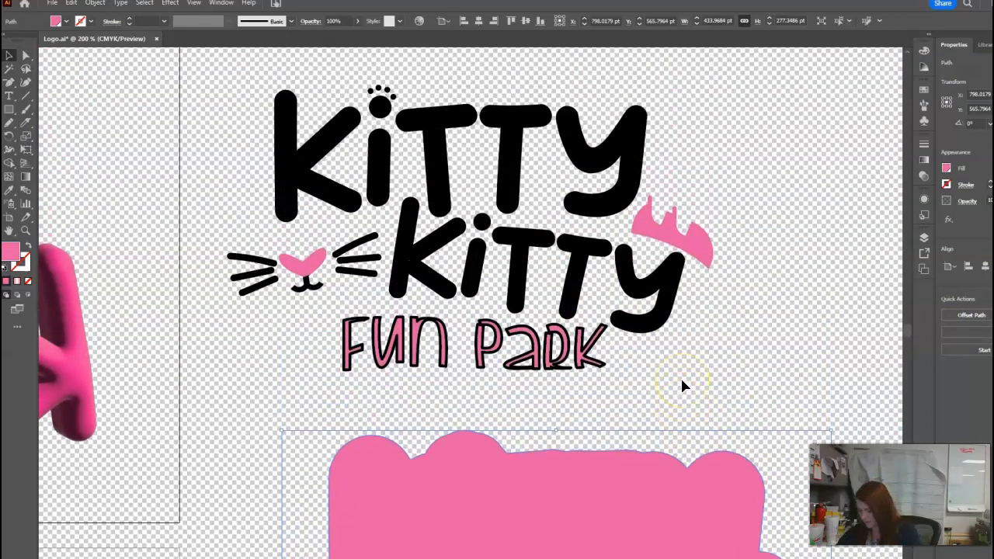
{"action": "key", "text": "ctrl+minus"}
{"action": "scroll", "coordinate": [637, 366], "scroll_direction": "up", "scroll_amount": 5}
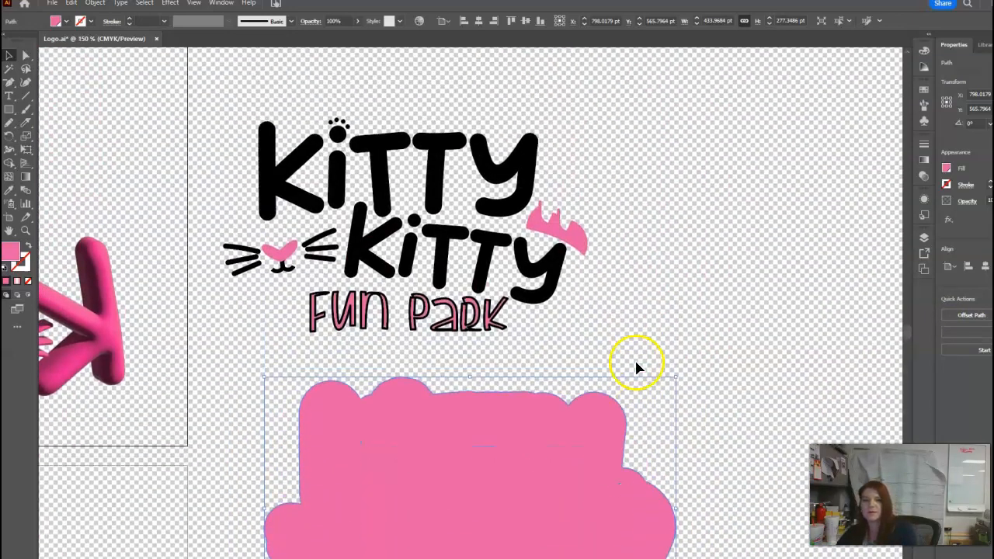
{"action": "left_click_drag", "start_coordinate": [533, 493], "coordinate": [466, 202]}
{"action": "right_click", "coordinate": [472, 202]}
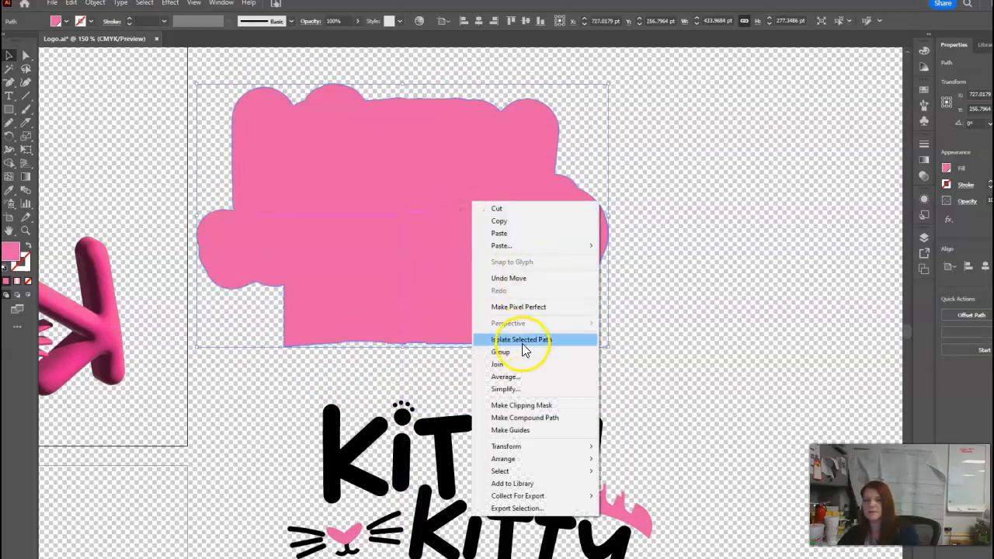
{"action": "mouse_move", "coordinate": [529, 459]}
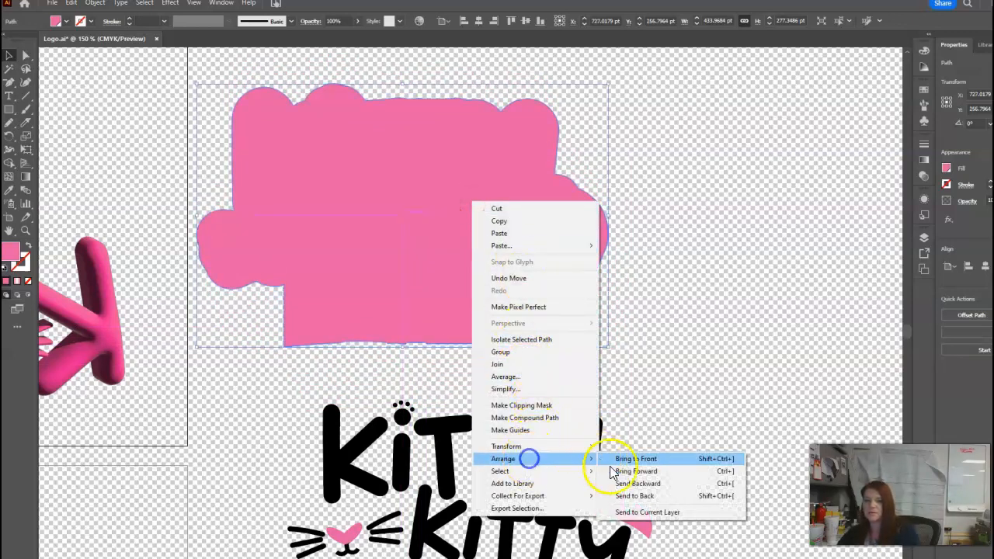
{"action": "left_click", "coordinate": [636, 496]}
- Bring the united shape forward and move its group, including the logo copy, about 120 pt to the right
{"action": "right_click", "coordinate": [530, 276]}
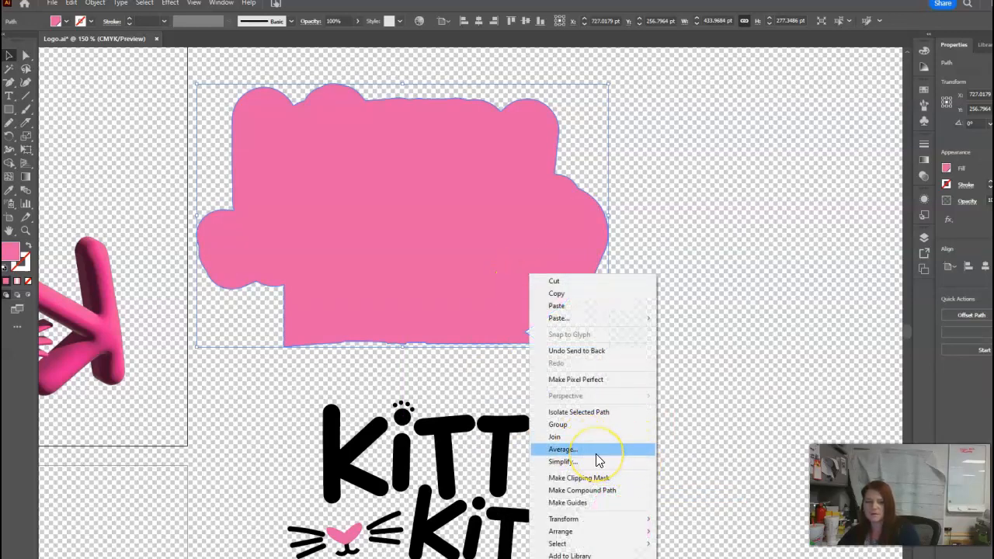
{"action": "mouse_move", "coordinate": [596, 533]}
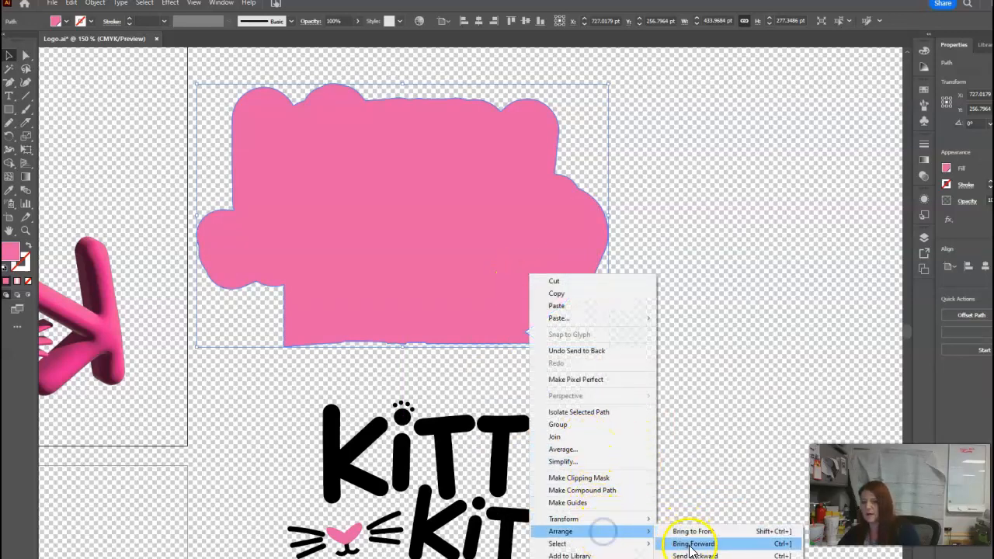
{"action": "left_click", "coordinate": [691, 545]}
{"action": "left_click_drag", "start_coordinate": [471, 254], "coordinate": [566, 228]}
{"action": "scroll", "coordinate": [673, 395], "scroll_direction": "down", "scroll_amount": 3}
{"action": "left_click", "coordinate": [831, 276]}
{"action": "left_click_drag", "start_coordinate": [643, 357], "coordinate": [703, 386]}
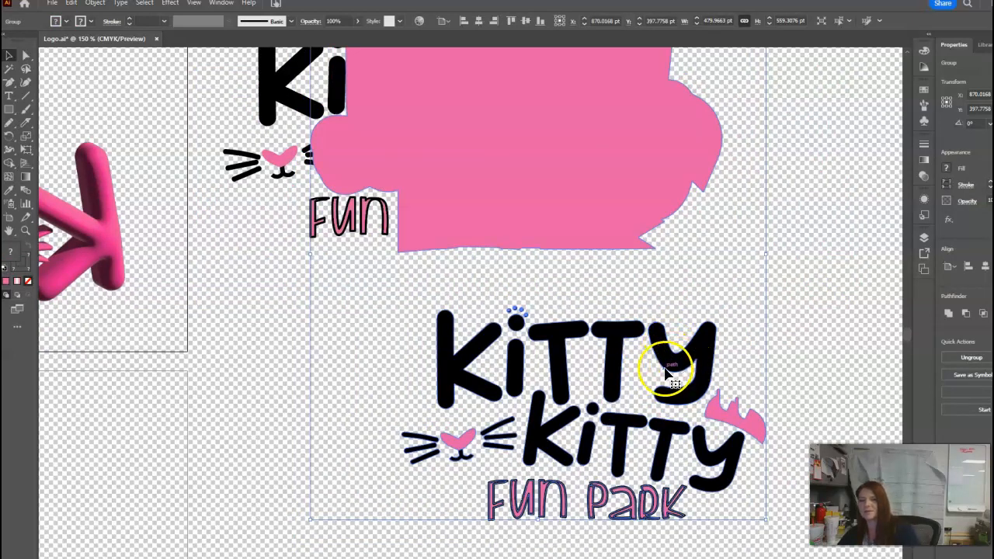
- Check the group's contents in isolation mode, then ungroup the united shape from the logo copy and clear the selection
{"action": "double_click", "coordinate": [694, 373]}
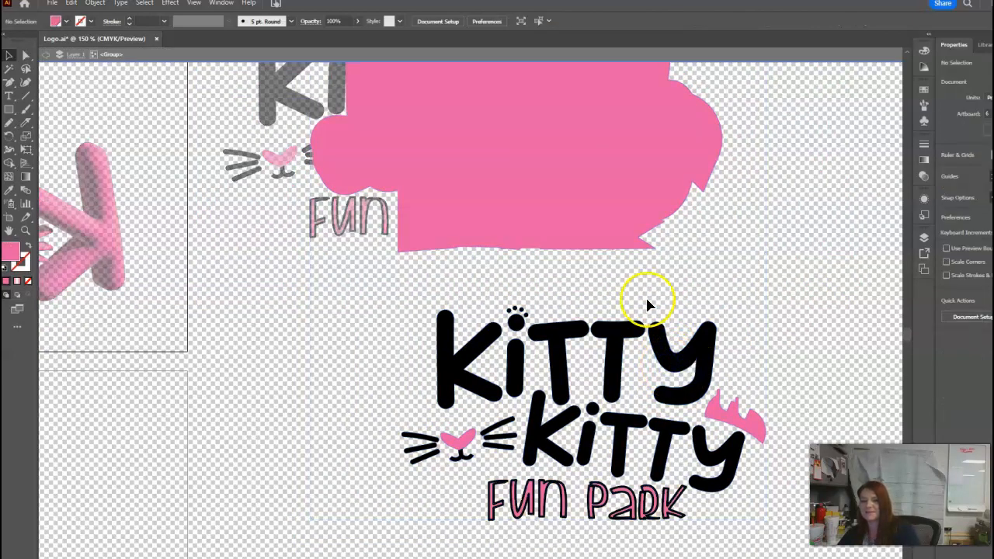
{"action": "left_click", "coordinate": [597, 186]}
{"action": "double_click", "coordinate": [764, 280]}
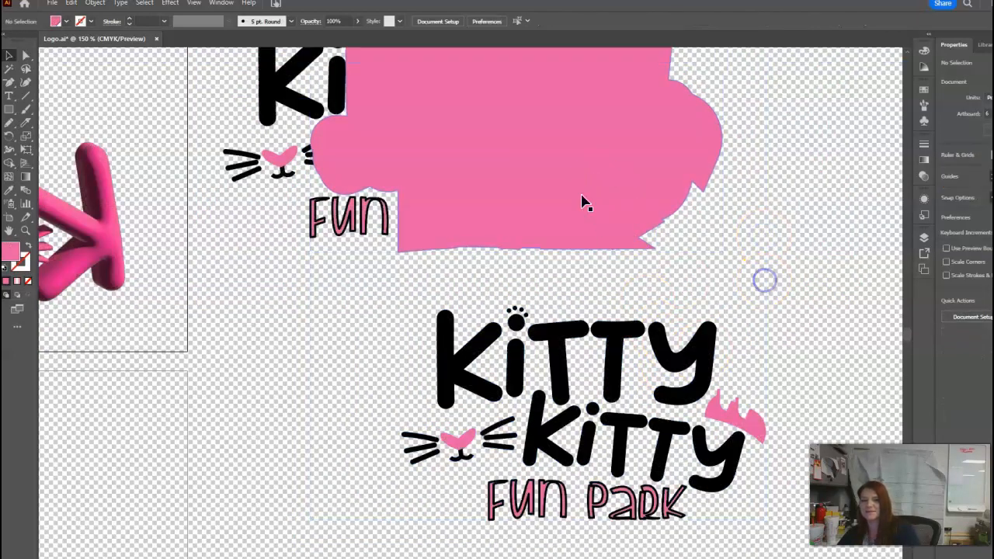
{"action": "left_click", "coordinate": [590, 201]}
{"action": "right_click", "coordinate": [590, 196]}
{"action": "left_click", "coordinate": [637, 345]}
{"action": "left_click", "coordinate": [781, 341]}
{"action": "left_click_drag", "start_coordinate": [410, 308], "coordinate": [778, 549]}
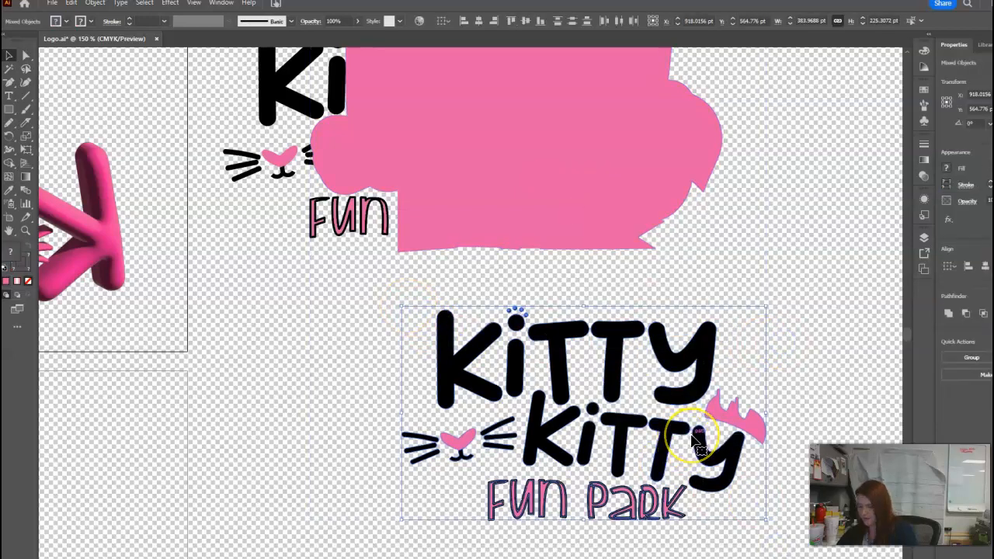
{"action": "left_click", "coordinate": [793, 291]}
{"action": "mouse_move", "coordinate": [672, 357]}
{"action": "left_mouse_down"}
{"action": "mouse_move", "coordinate": [770, 355]}
{"action": "mouse_move", "coordinate": [690, 362]}
{"action": "left_mouse_up"}
{"action": "key", "text": "ctrl+z"}
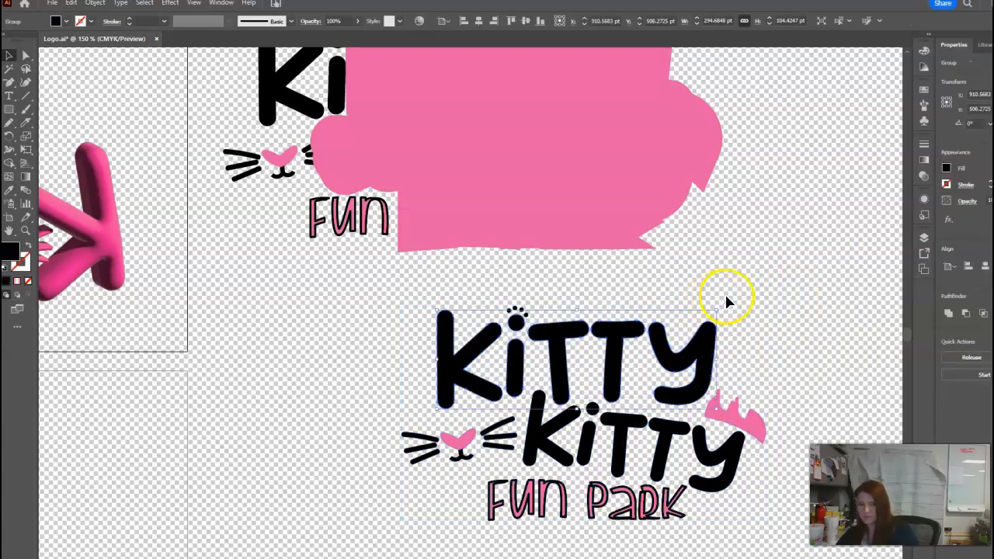
- Scale down the complete logo copy and move it onto the artboard with the pale pink K design
{"action": "left_click", "coordinate": [727, 297]}
{"action": "left_click_drag", "start_coordinate": [771, 555], "coordinate": [773, 556]}
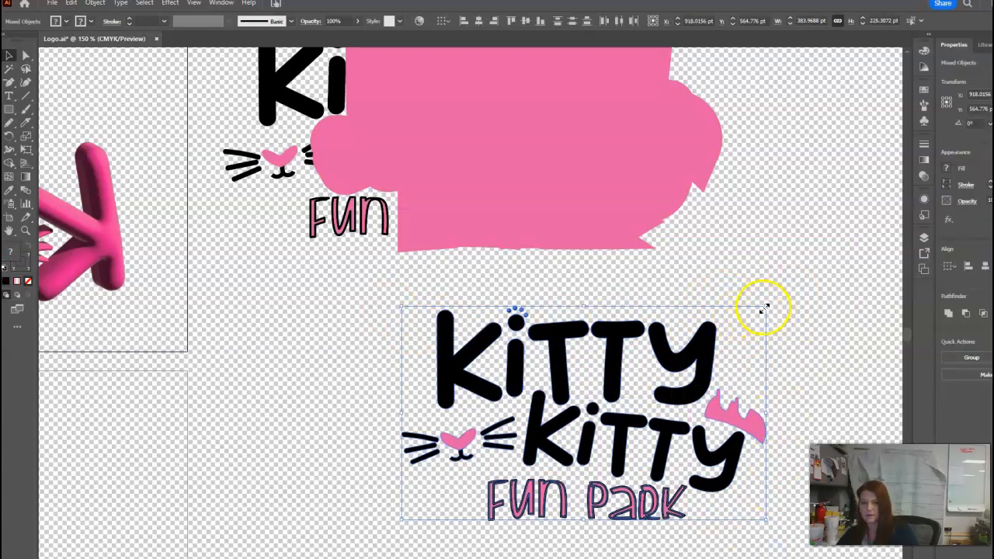
{"action": "left_click_drag", "start_coordinate": [766, 308], "coordinate": [694, 395]}
{"action": "left_click_drag", "start_coordinate": [581, 439], "coordinate": [150, 416]}
{"action": "left_click", "coordinate": [455, 405]}
- Move the united pink shape over the original logo and send it to the back
{"action": "left_click", "coordinate": [535, 187]}
{"action": "scroll", "coordinate": [614, 353], "scroll_direction": "up", "scroll_amount": 3}
{"action": "left_click_drag", "start_coordinate": [617, 351], "coordinate": [477, 292]}
{"action": "right_click", "coordinate": [477, 292]}
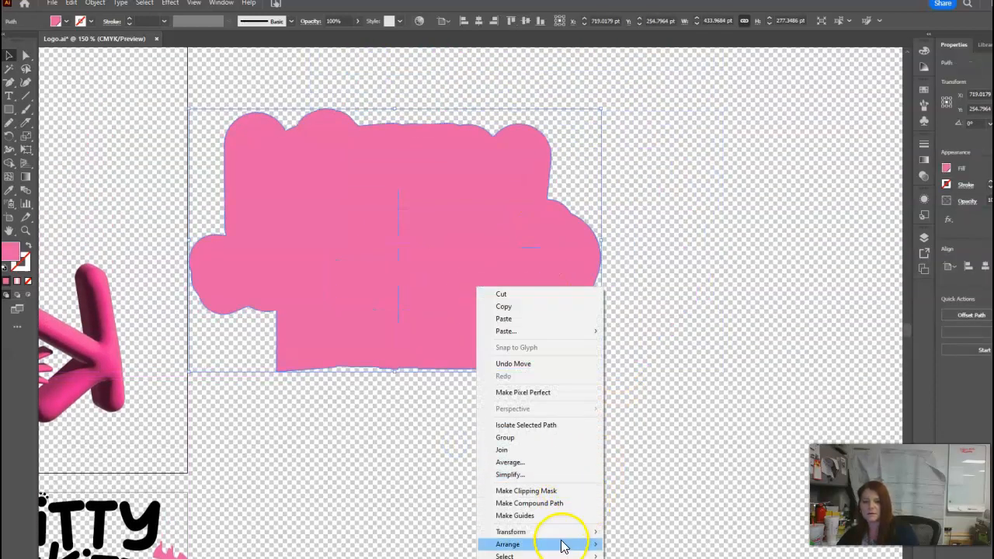
{"action": "mouse_move", "coordinate": [563, 540]}
{"action": "left_click", "coordinate": [657, 526]}
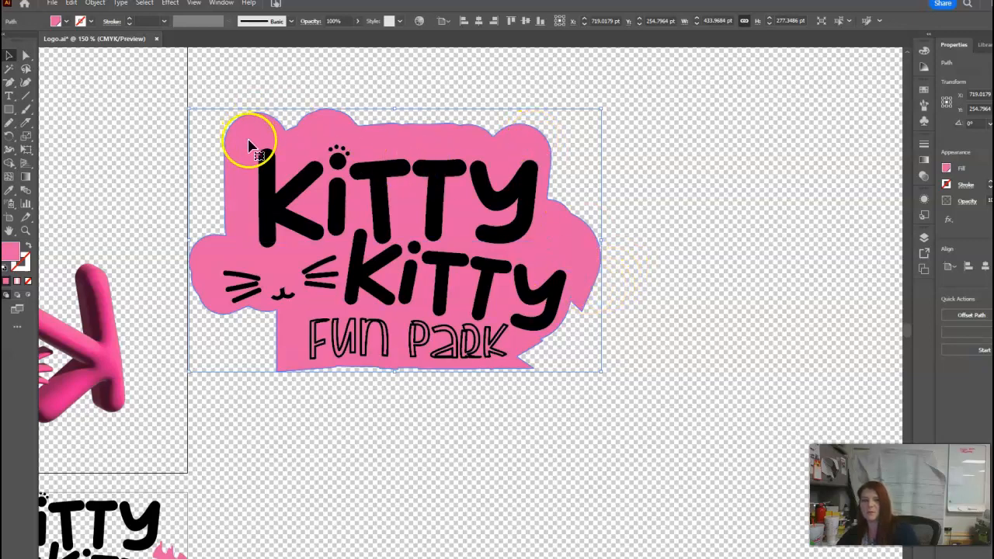
- Set alignment to the selection and reposition the shape evenly behind the logo, at about X 728 pt, Y 262 pt
{"action": "left_click_drag", "start_coordinate": [240, 135], "coordinate": [245, 137]}
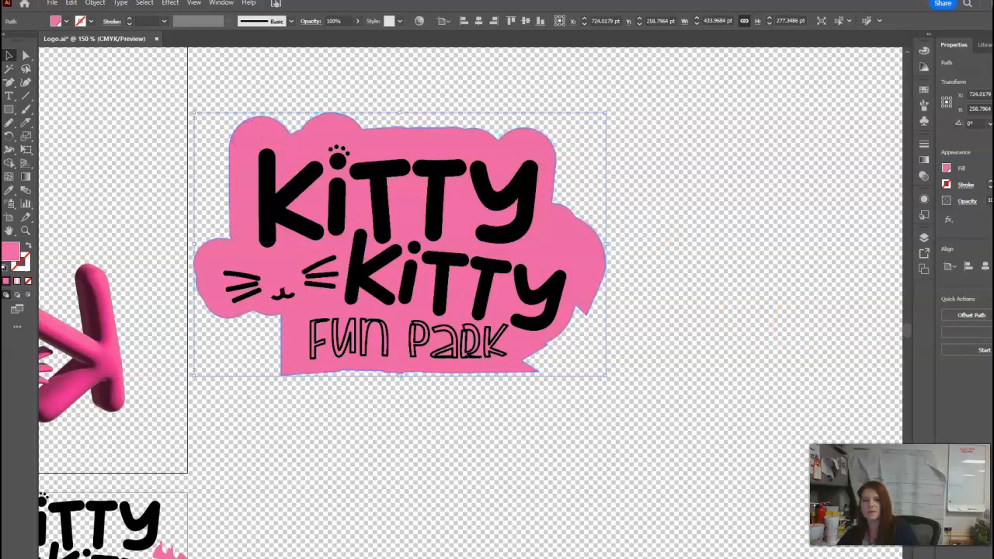
{"action": "left_click", "coordinate": [956, 270]}
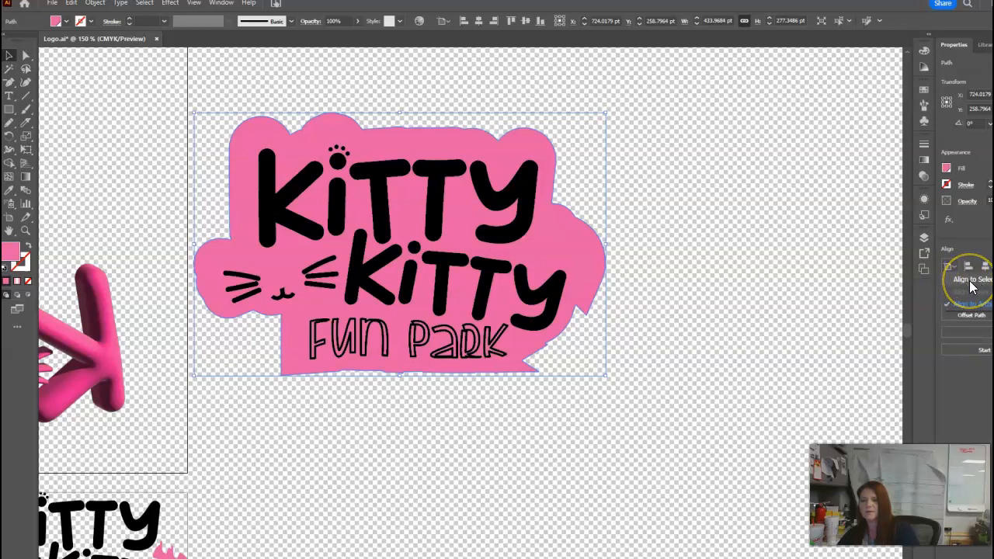
{"action": "left_click", "coordinate": [971, 281]}
{"action": "left_click_drag", "start_coordinate": [399, 138], "coordinate": [408, 146]}
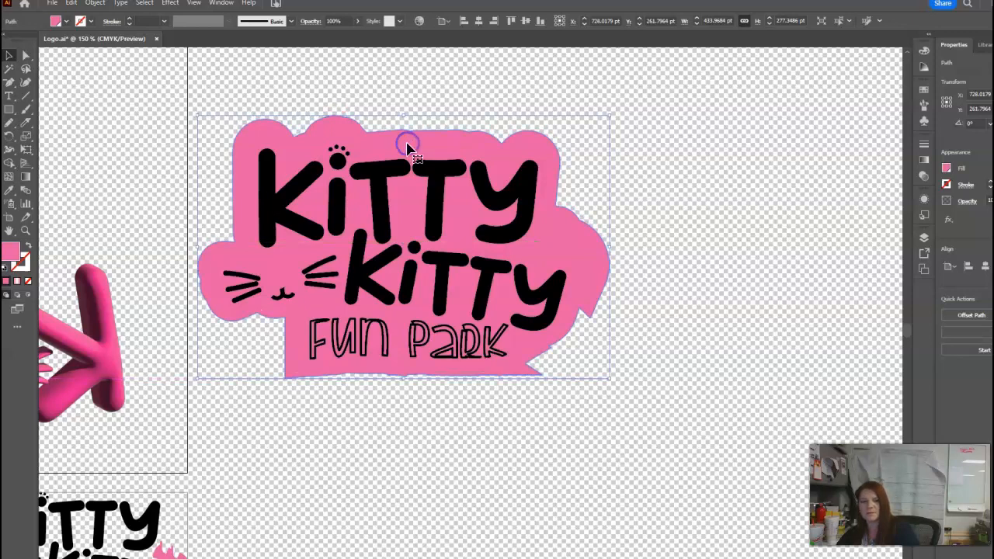
- Give the background shape a white fill and a 3 pt black stroke, and clear the selection
{"action": "left_click", "coordinate": [58, 21]}
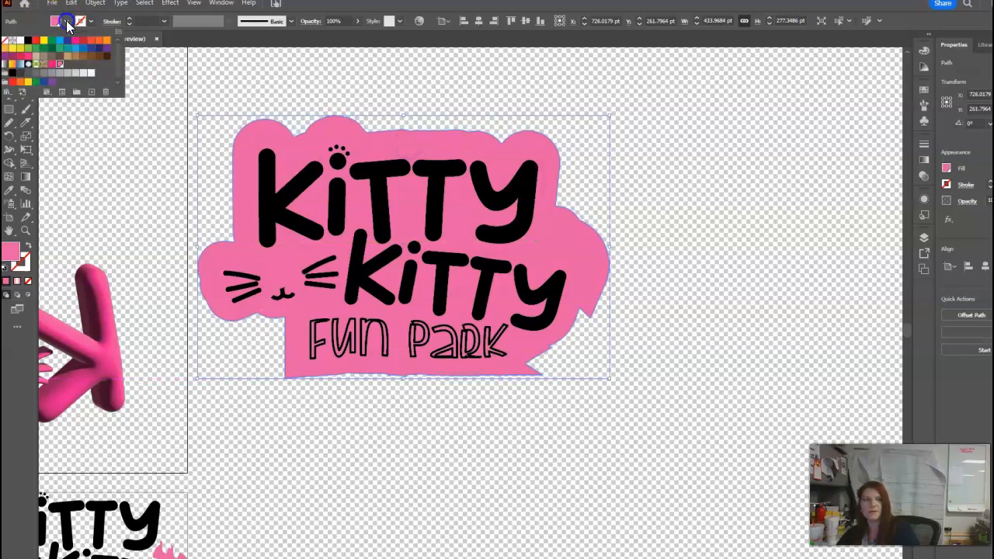
{"action": "left_click", "coordinate": [20, 44]}
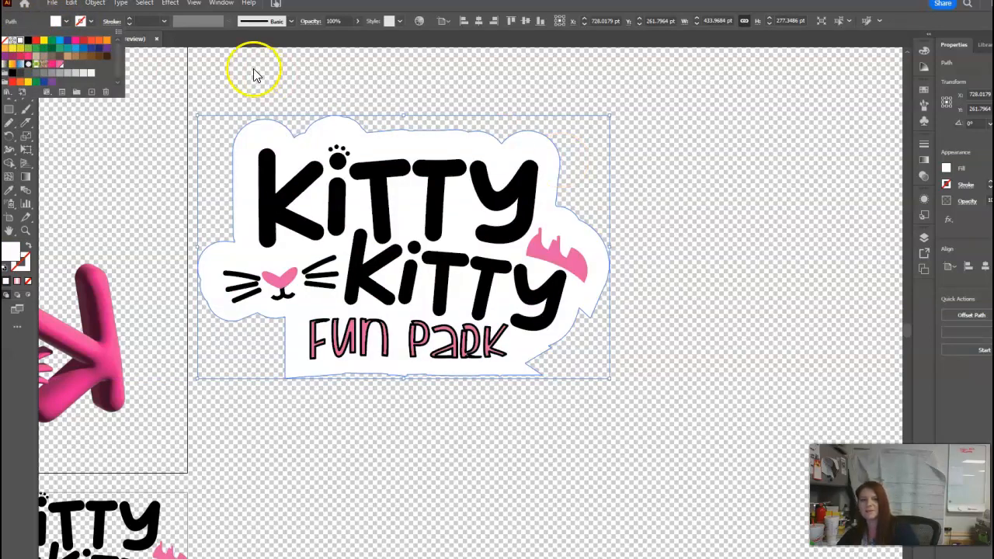
{"action": "left_click", "coordinate": [91, 24]}
{"action": "left_click", "coordinate": [28, 43]}
{"action": "left_click", "coordinate": [129, 18]}
{"action": "left_click", "coordinate": [129, 19]}
{"action": "left_click", "coordinate": [129, 19]}
{"action": "left_click", "coordinate": [756, 223]}
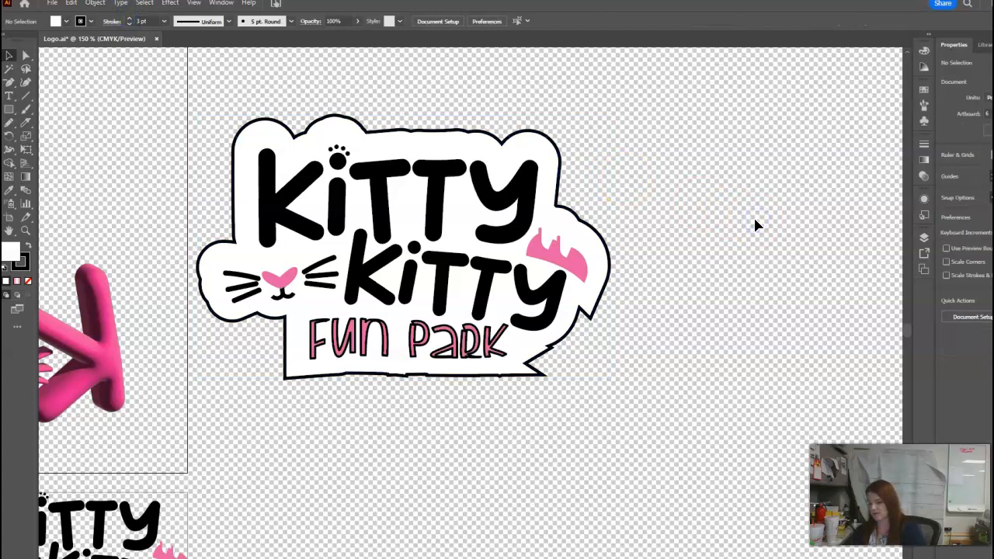
- Review the bordered logo among the other artboard designs and again up close
{"action": "key", "text": "ctrl+minus"}
{"action": "key", "text": "ctrl+minus"}
{"action": "key", "text": "ctrl+minus"}
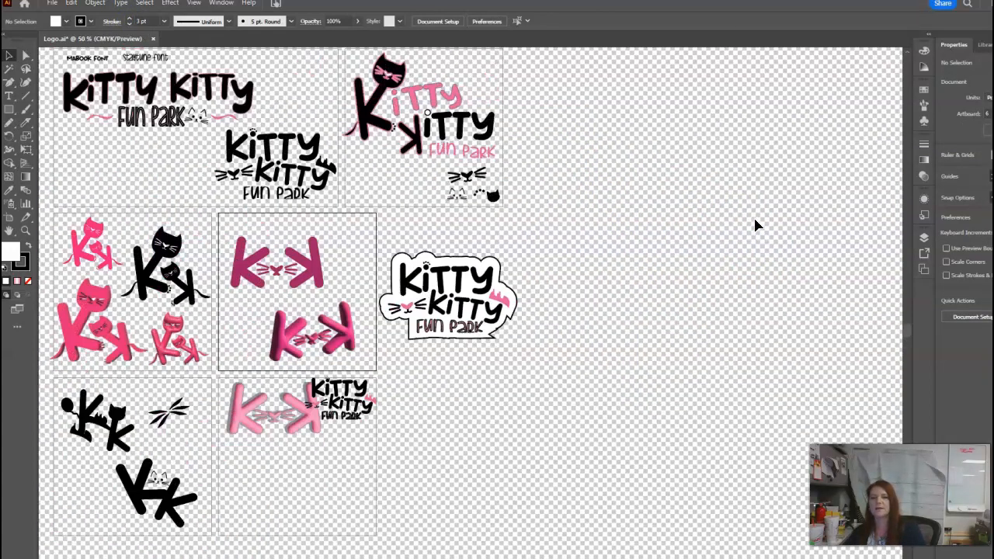
{"action": "key", "text": "ctrl+plus"}
{"action": "key", "text": "ctrl+plus"}
{"action": "key", "text": "ctrl+plus"}
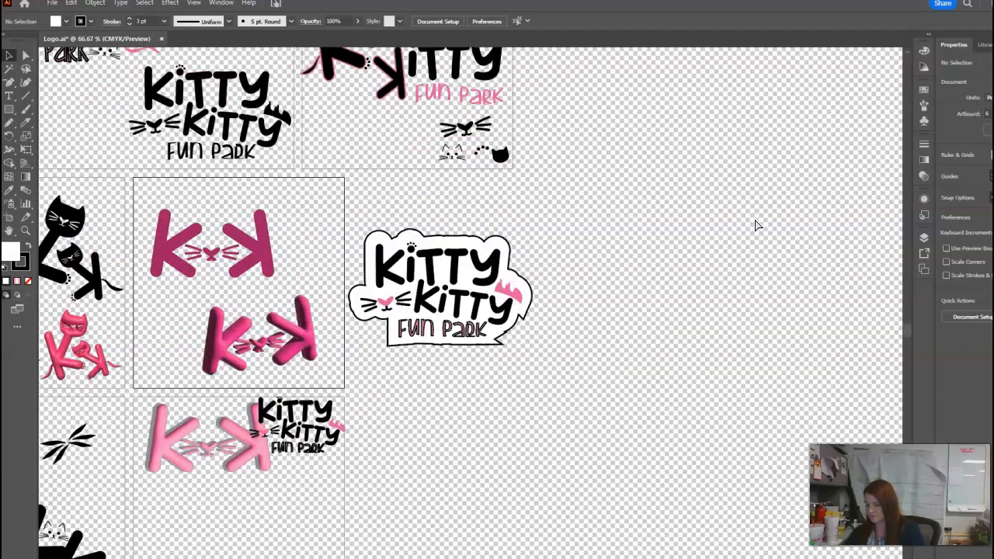
{"action": "left_click", "coordinate": [715, 205]}
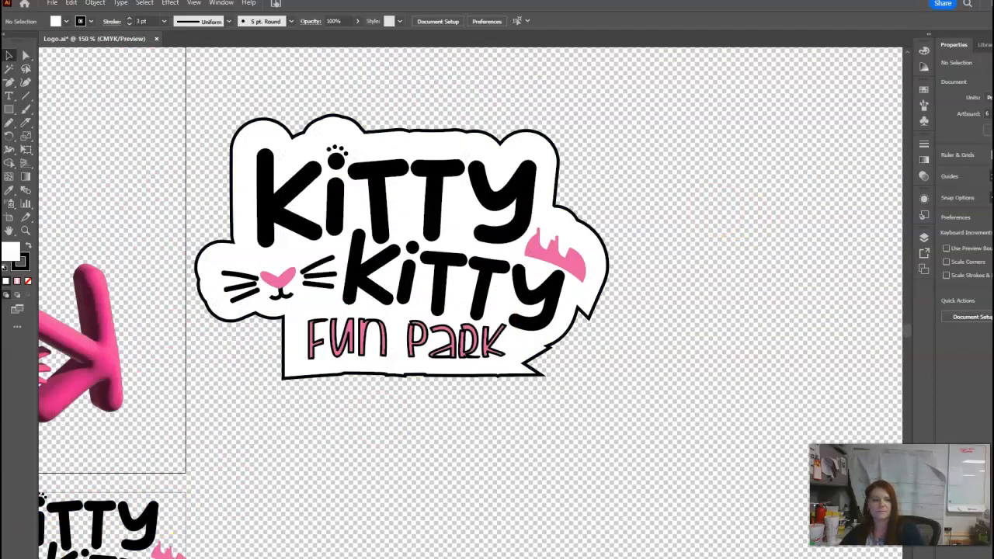